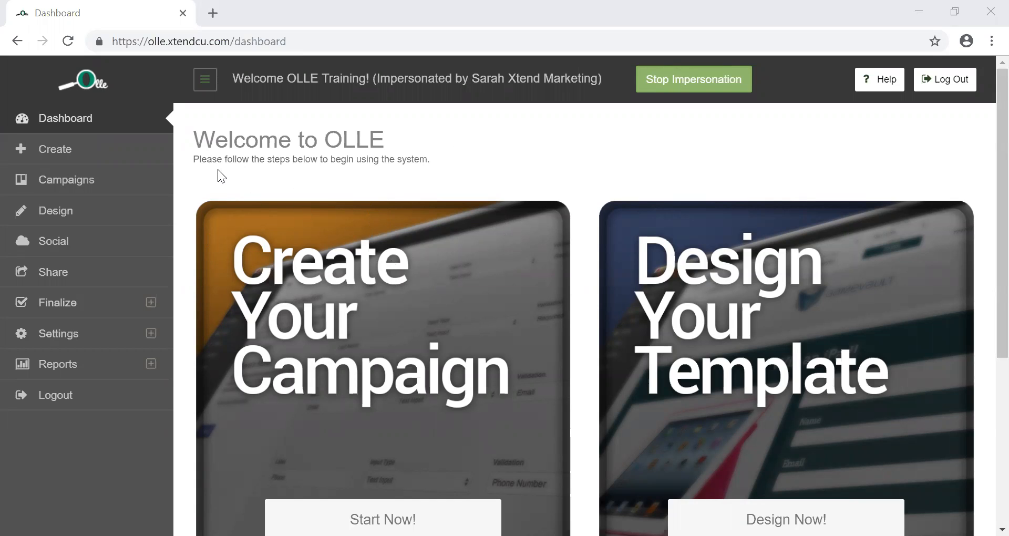
Start creating a new campaign and look over the blank campaign form
{"action": "scroll", "coordinate": [434, 322], "scroll_direction": "down", "scroll_amount": 1}
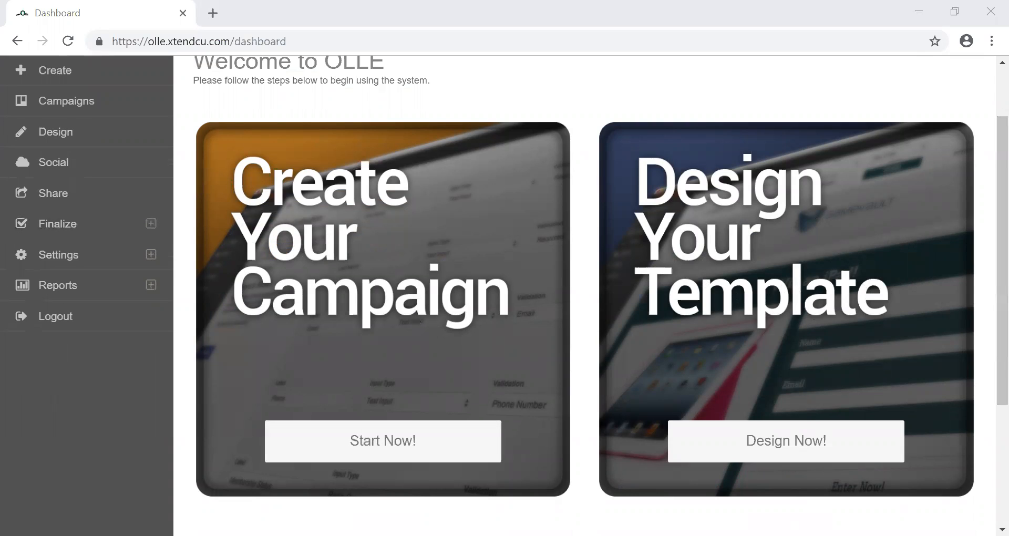
{"action": "left_click", "coordinate": [330, 450]}
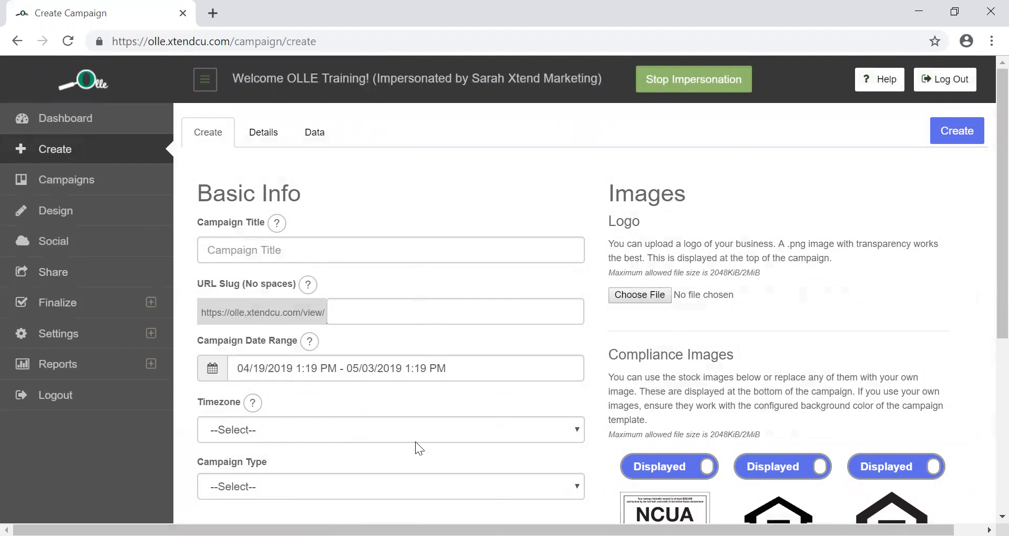
{"action": "scroll", "coordinate": [730, 332], "scroll_direction": "down", "scroll_amount": 5}
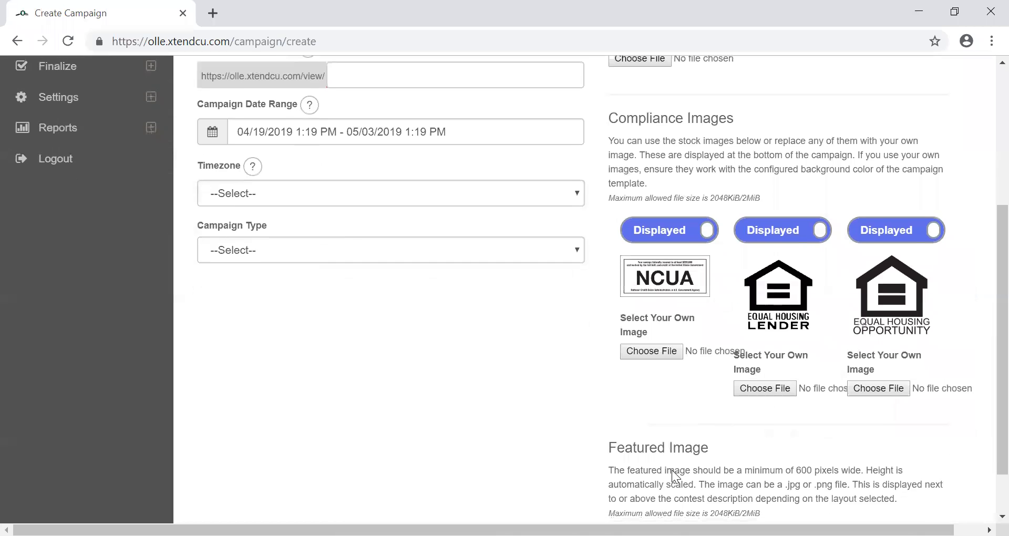
{"action": "scroll", "coordinate": [688, 423], "scroll_direction": "down", "scroll_amount": 1}
{"action": "scroll", "coordinate": [661, 432], "scroll_direction": "up", "scroll_amount": 6}
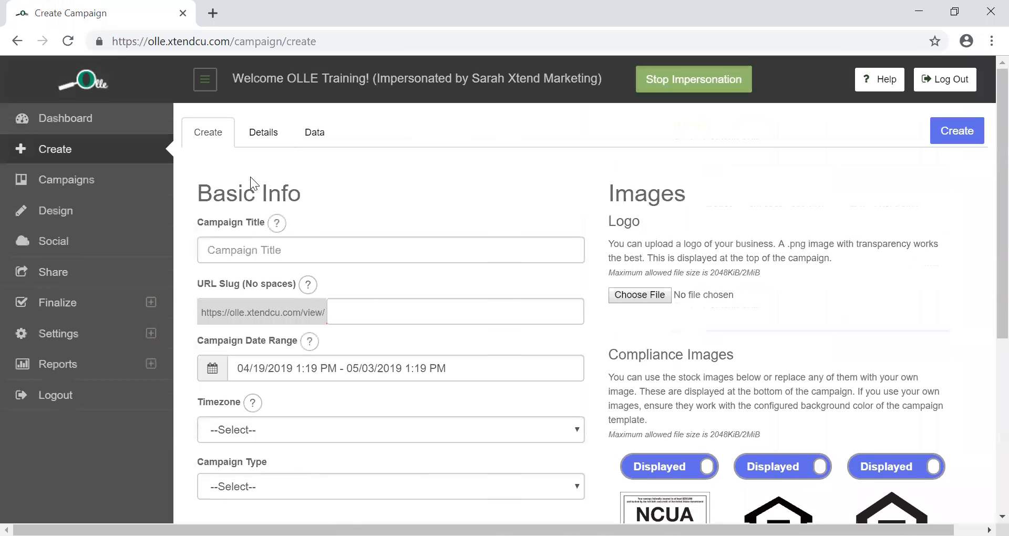
Title the campaign "April 2019" and set its URL slug to XtendApril2019
{"action": "left_click", "coordinate": [454, 256]}
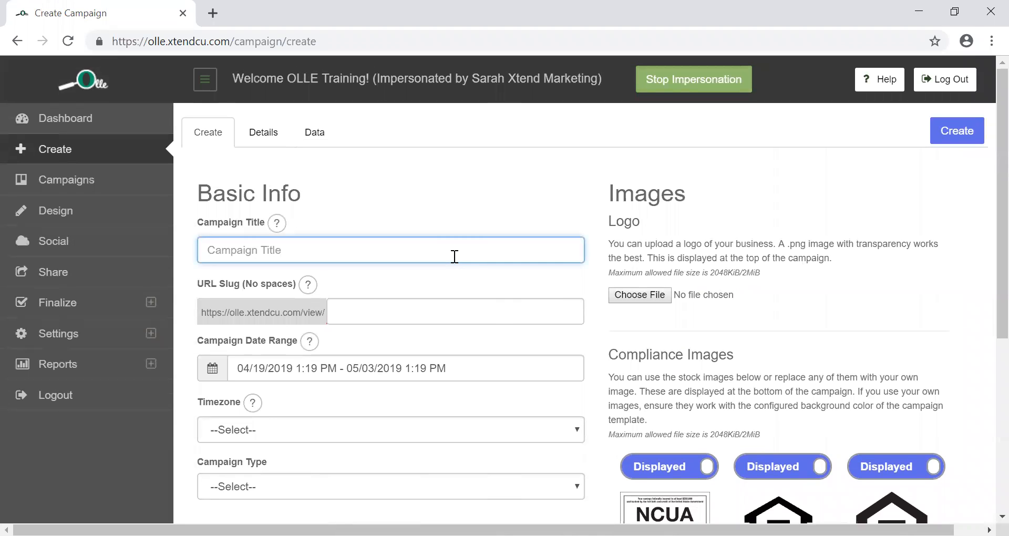
{"action": "type", "text": "Scie"}
{"action": "key", "text": "BackSpace"}
{"action": "key", "text": "BackSpace"}
{"action": "key", "text": "BackSpace"}
{"action": "key", "text": "BackSpace"}
{"action": "type", "text": "A"}
{"action": "key", "text": "BackSpace"}
{"action": "type", "text": "April "}
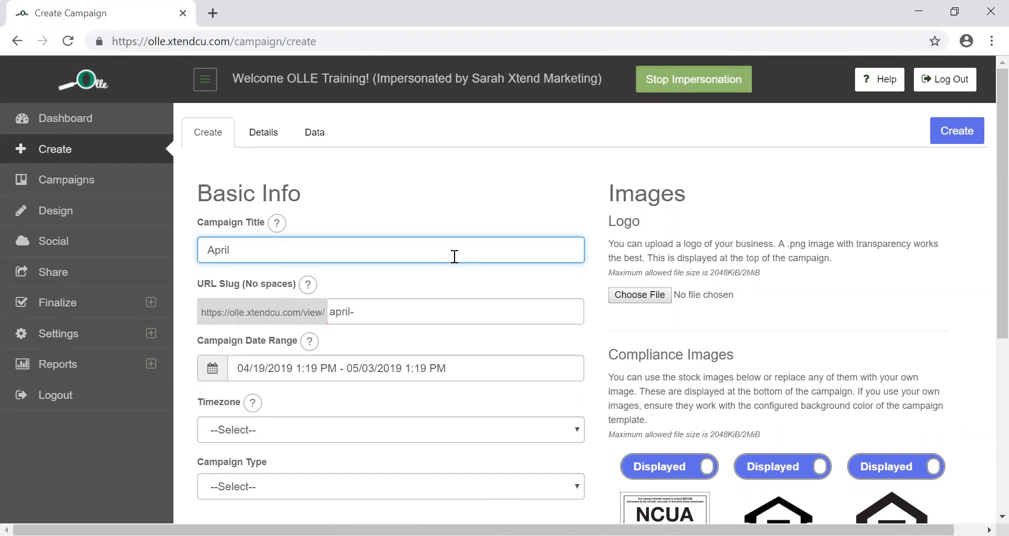
{"action": "type", "text": "2019"}
{"action": "key", "text": "Tab"}
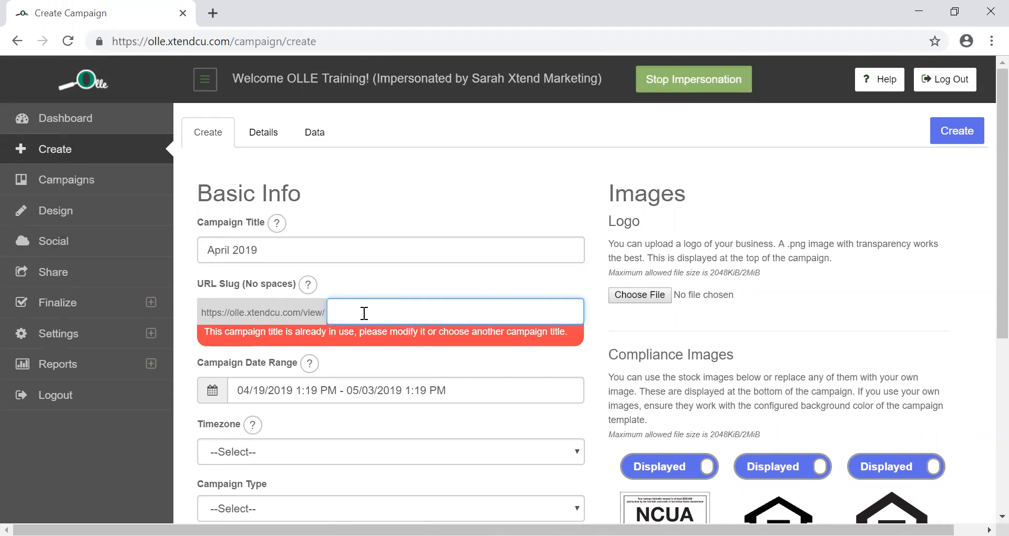
{"action": "type", "text": "XtendApril2019"}
{"action": "left_click", "coordinate": [359, 250]}
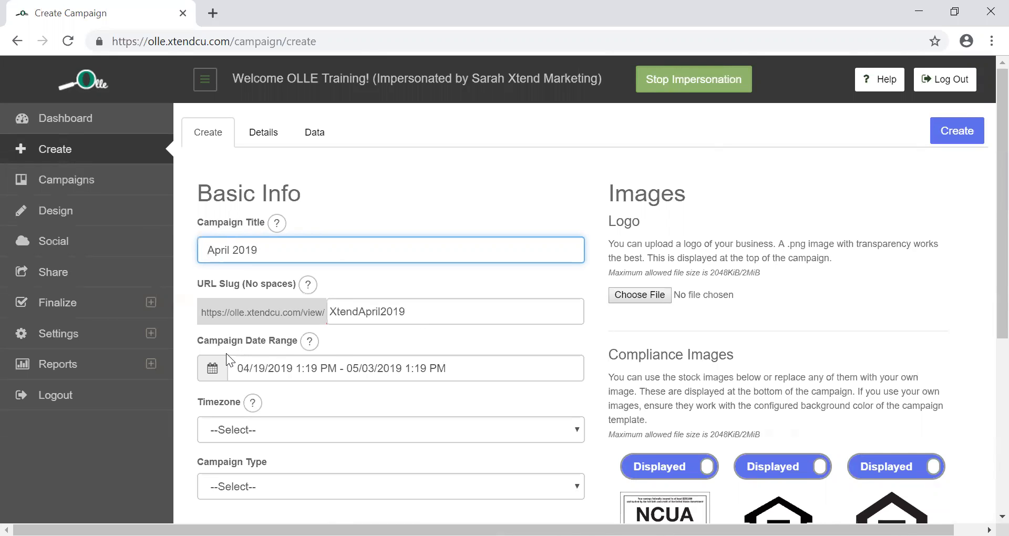
Set the start of the campaign date range to 04/18/2019 at 2:30 PM
{"action": "left_click", "coordinate": [338, 368]}
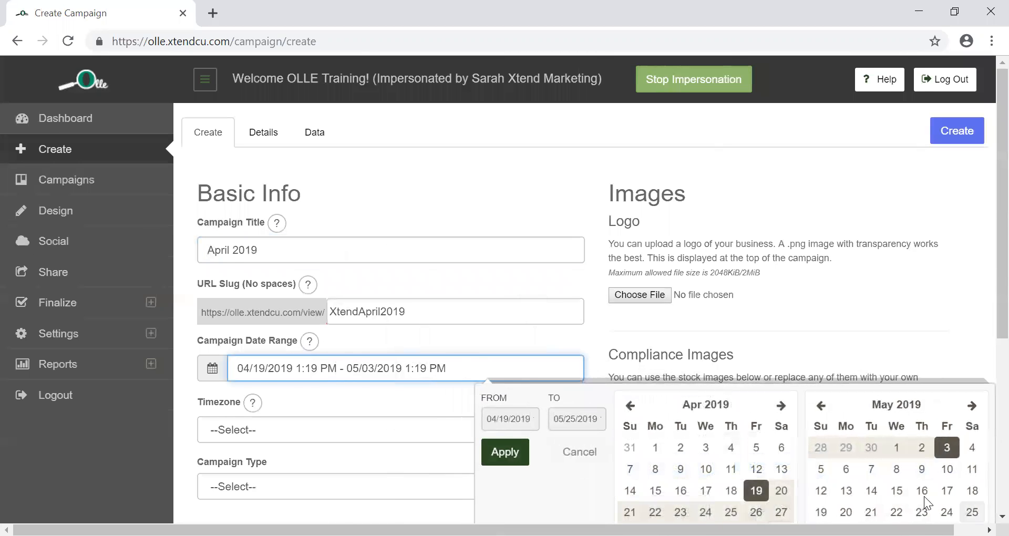
{"action": "scroll", "coordinate": [924, 496], "scroll_direction": "down", "scroll_amount": 2}
{"action": "scroll", "coordinate": [699, 430], "scroll_direction": "down", "scroll_amount": 2}
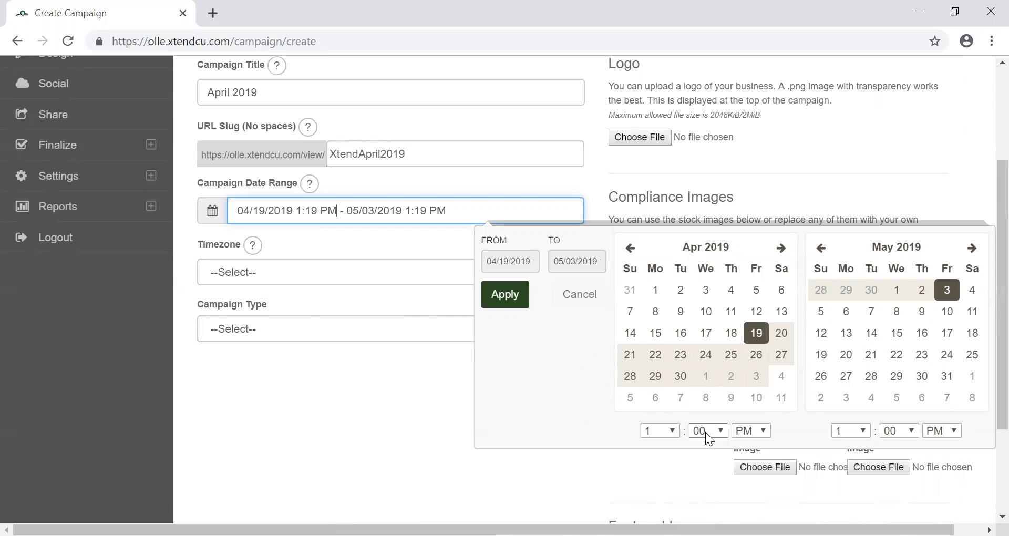
{"action": "left_click", "coordinate": [730, 341]}
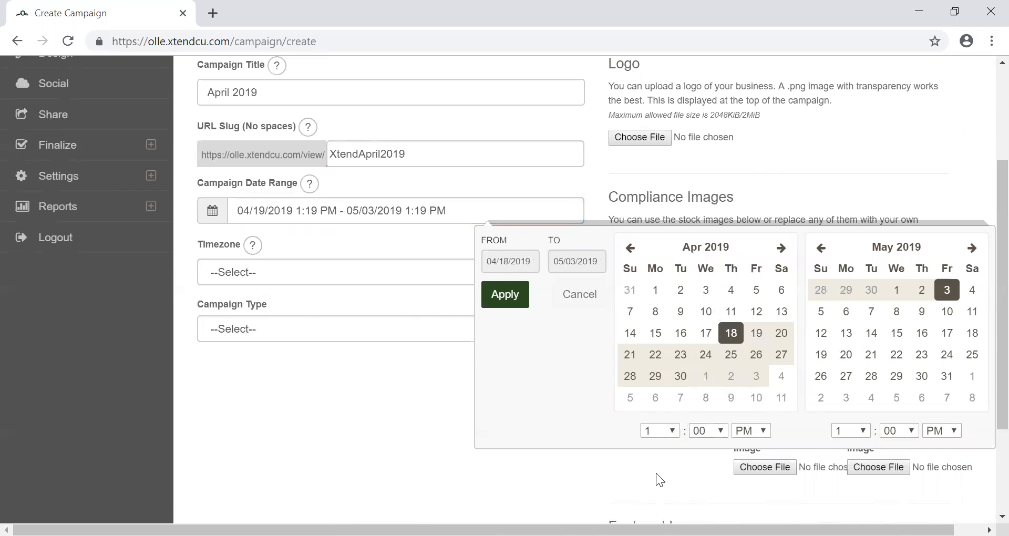
{"action": "left_click", "coordinate": [672, 433]}
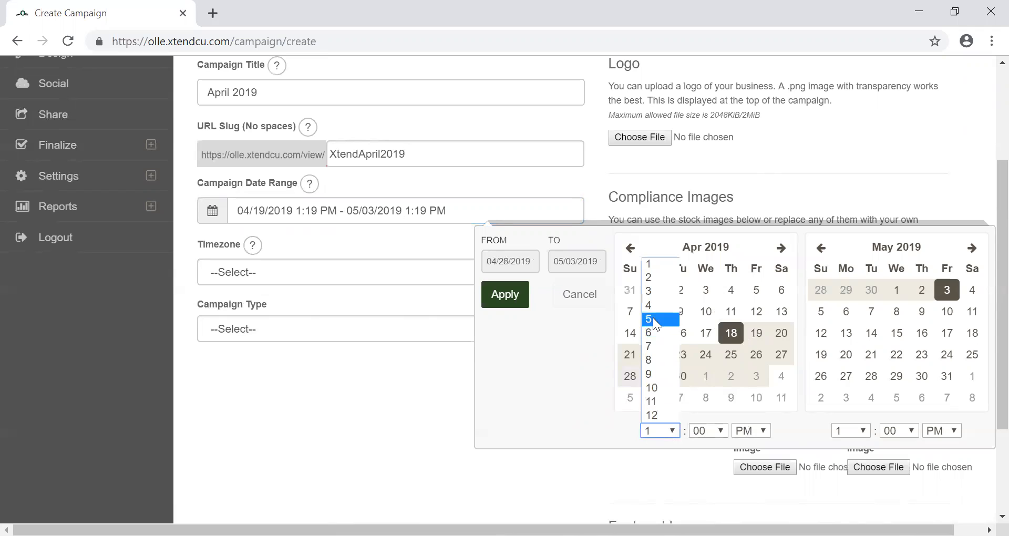
{"action": "left_click", "coordinate": [650, 273]}
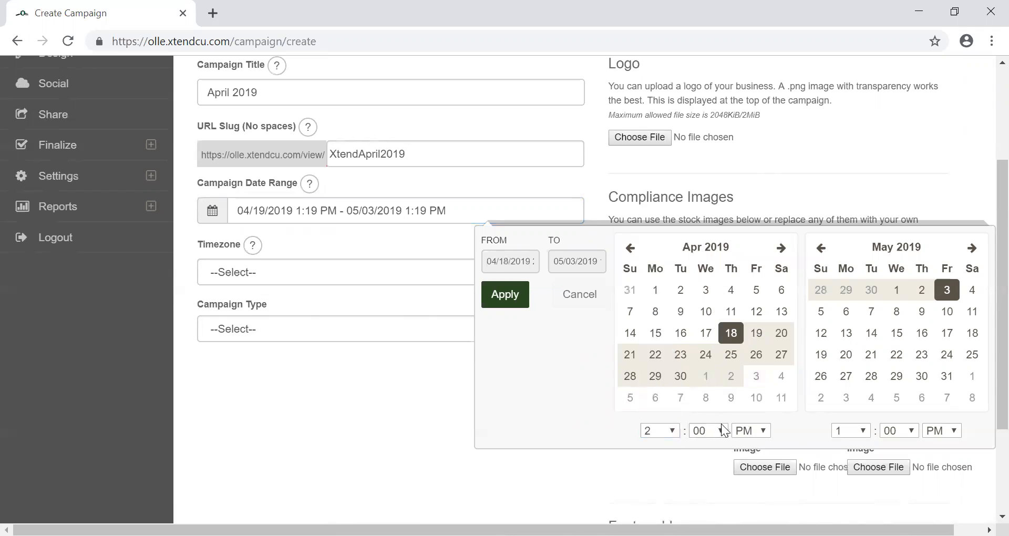
{"action": "left_click", "coordinate": [705, 455]}
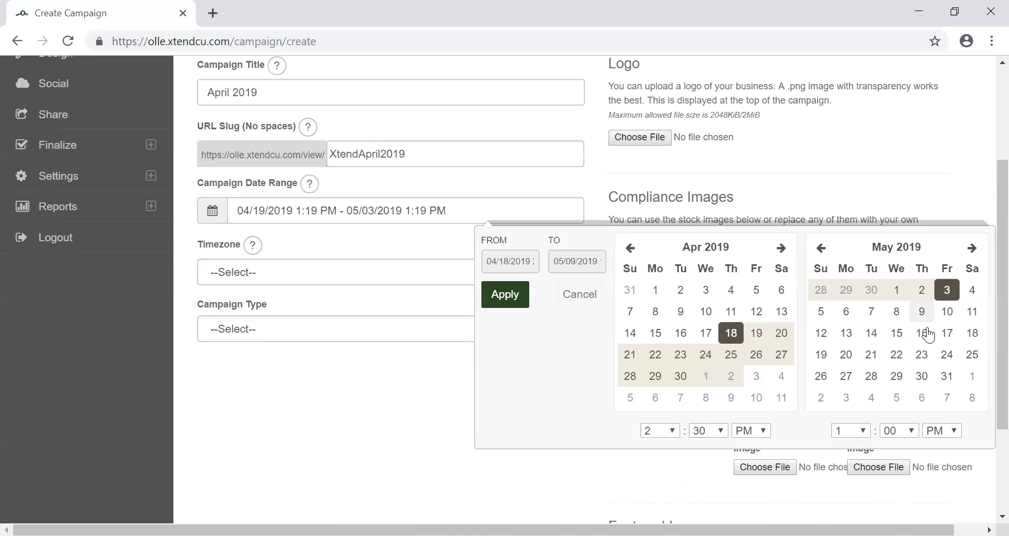
Set the end of the campaign date range to 05/18/2019 at 11:30 PM and apply the range
{"action": "left_click", "coordinate": [973, 335]}
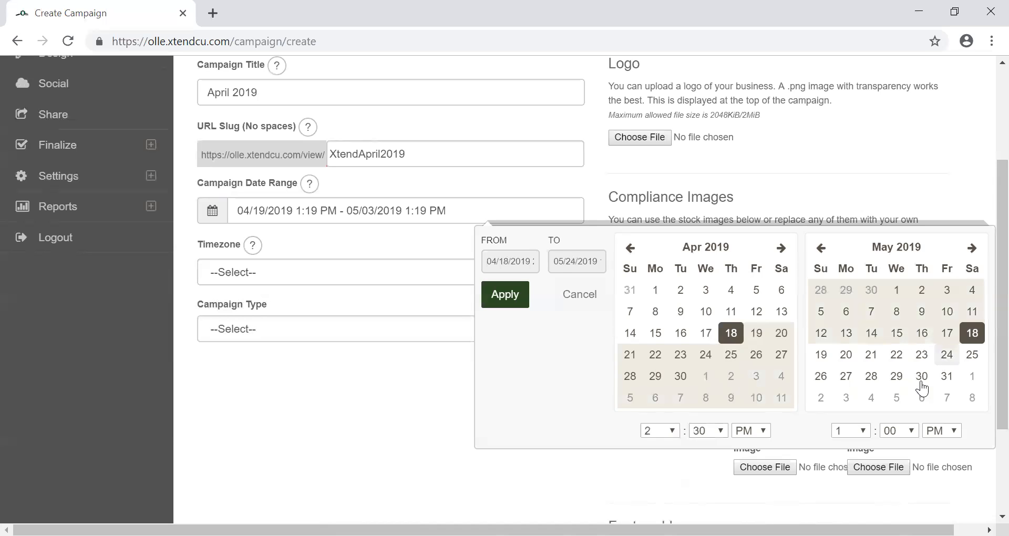
{"action": "left_click", "coordinate": [851, 431]}
{"action": "left_click", "coordinate": [842, 403]}
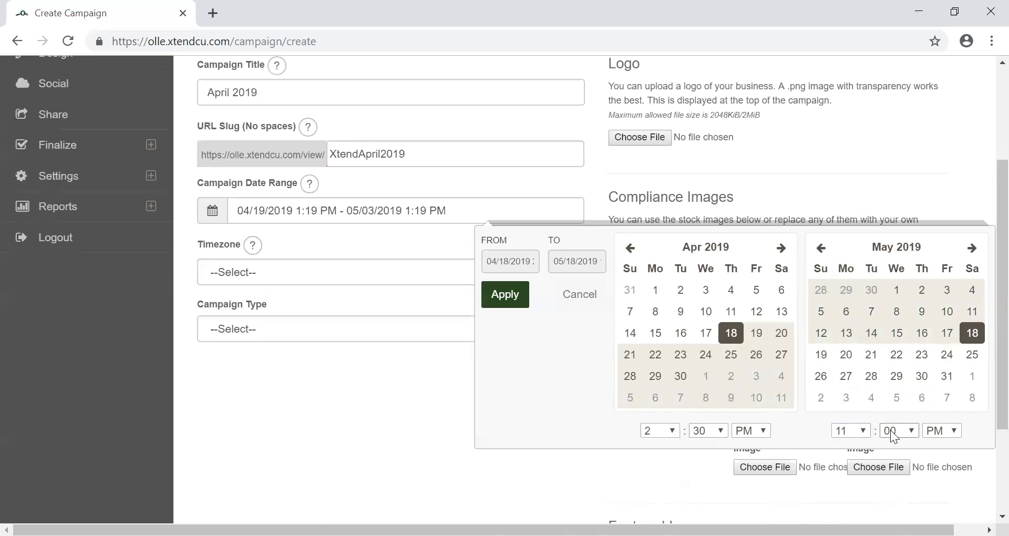
{"action": "left_click", "coordinate": [916, 432]}
{"action": "left_click", "coordinate": [520, 299]}
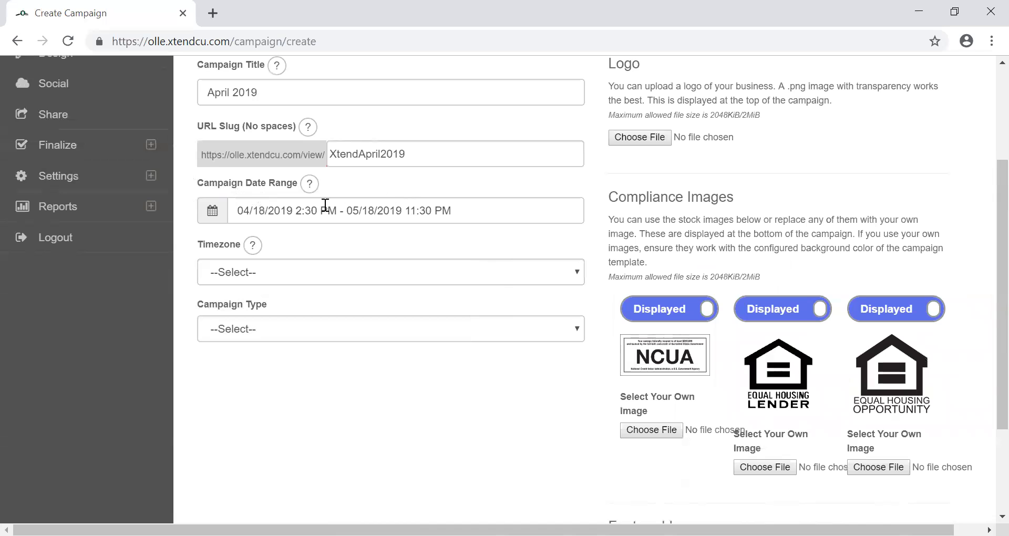
Set the timezone to (GMT-05:00) Eastern Time (US & Canada) and the campaign type to Sweepstakes
{"action": "left_click", "coordinate": [347, 272]}
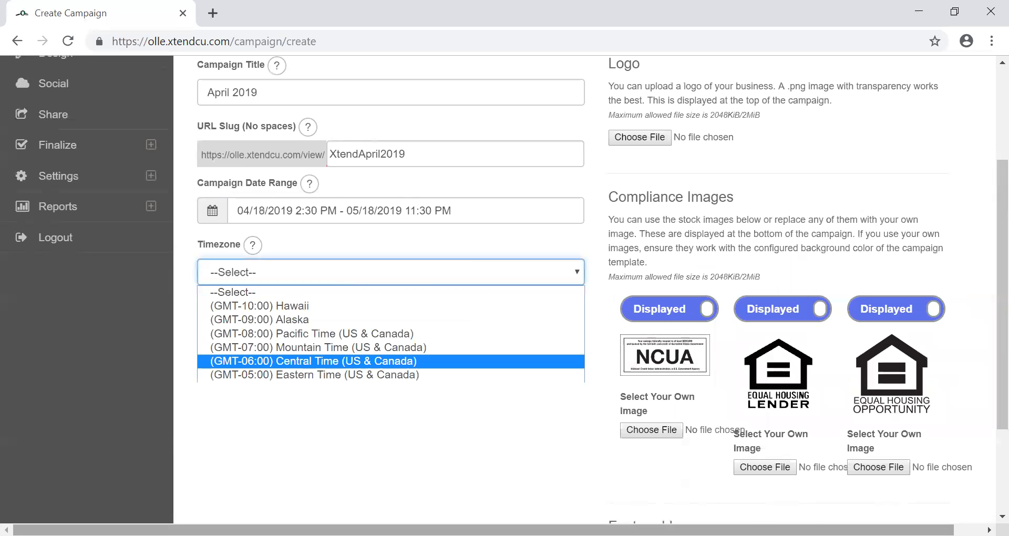
{"action": "left_click", "coordinate": [276, 374]}
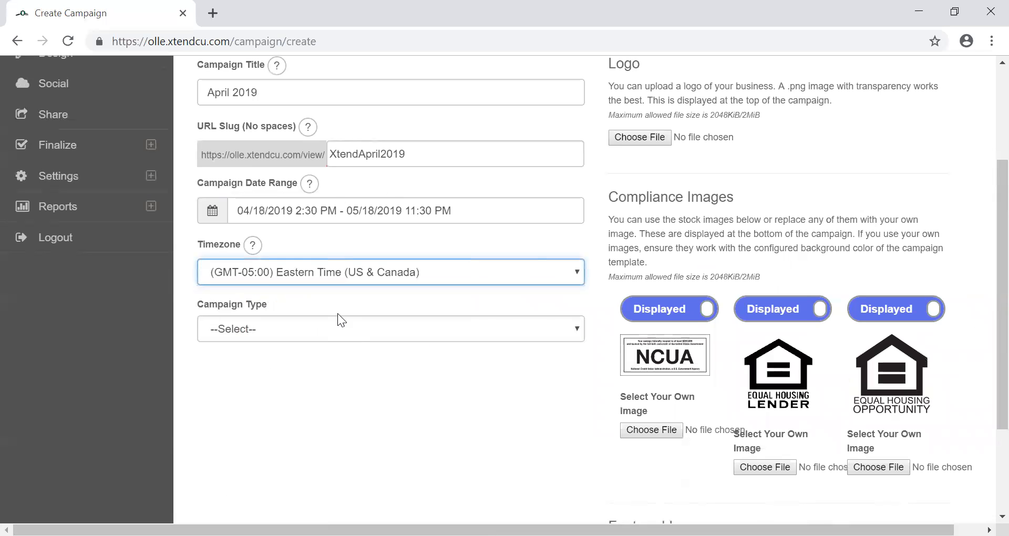
{"action": "left_click", "coordinate": [265, 331]}
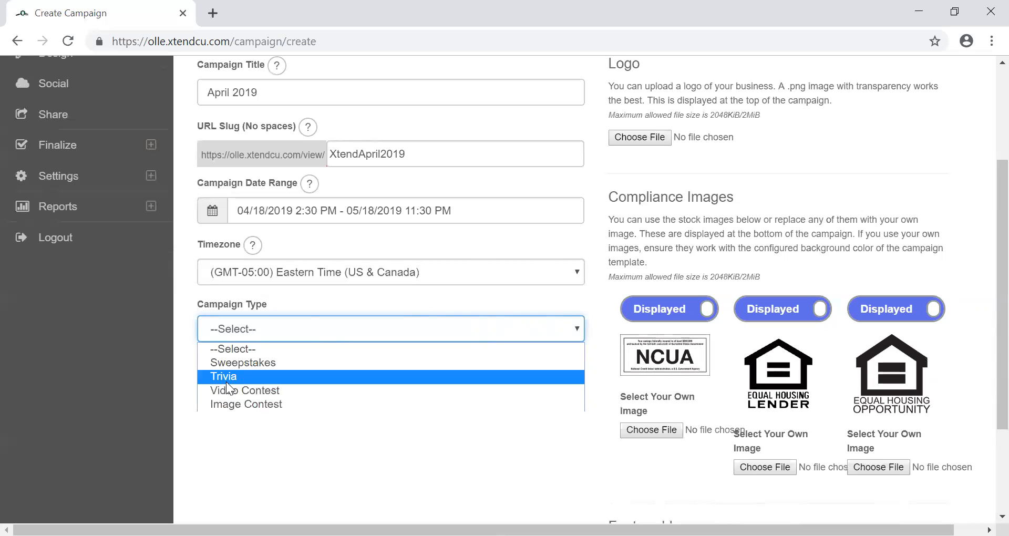
{"action": "left_click", "coordinate": [250, 364]}
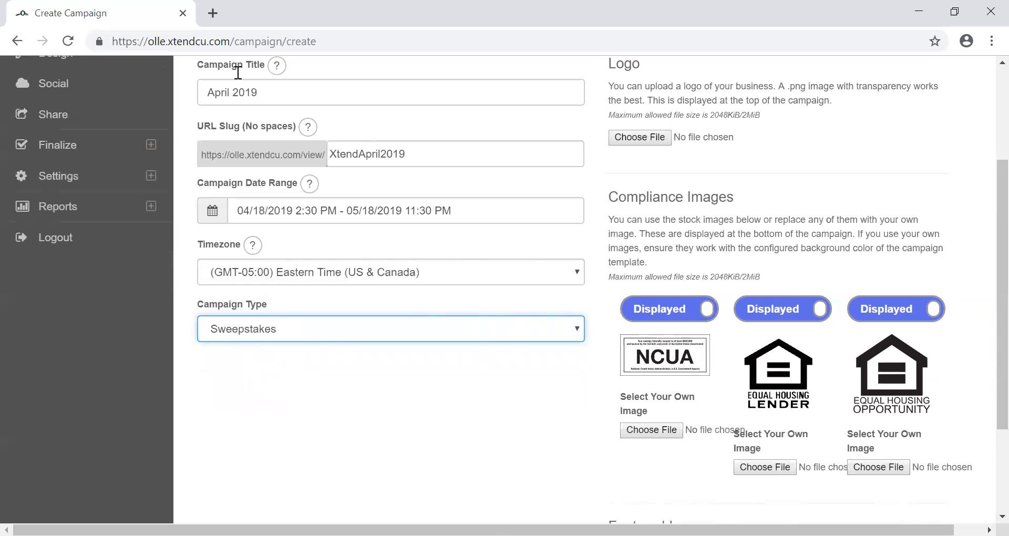
Choose Xtend Logo.jpg as the campaign logo and check the maximum allowed file size
{"action": "scroll", "coordinate": [339, 210], "scroll_direction": "up", "scroll_amount": 3}
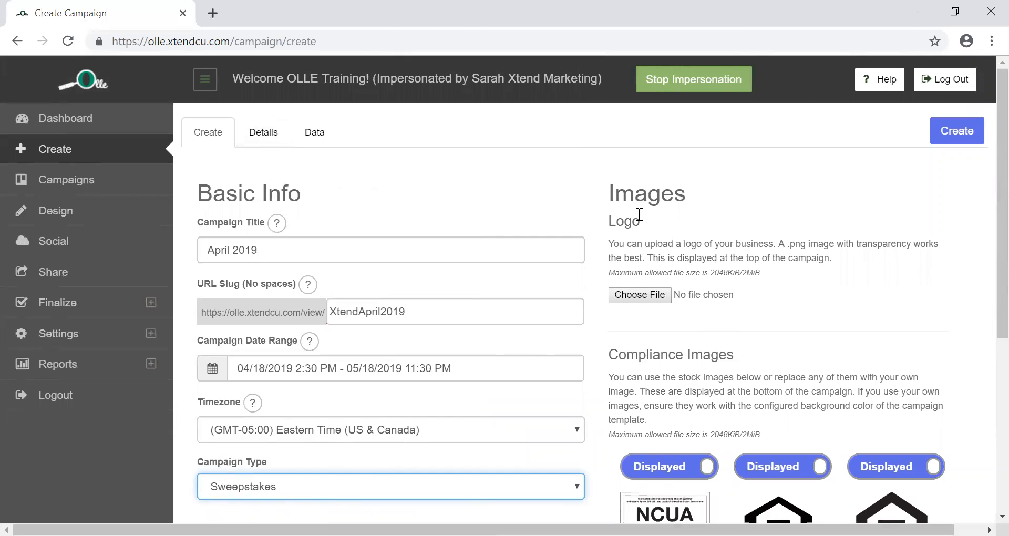
{"action": "scroll", "coordinate": [748, 356], "scroll_direction": "down", "scroll_amount": 2}
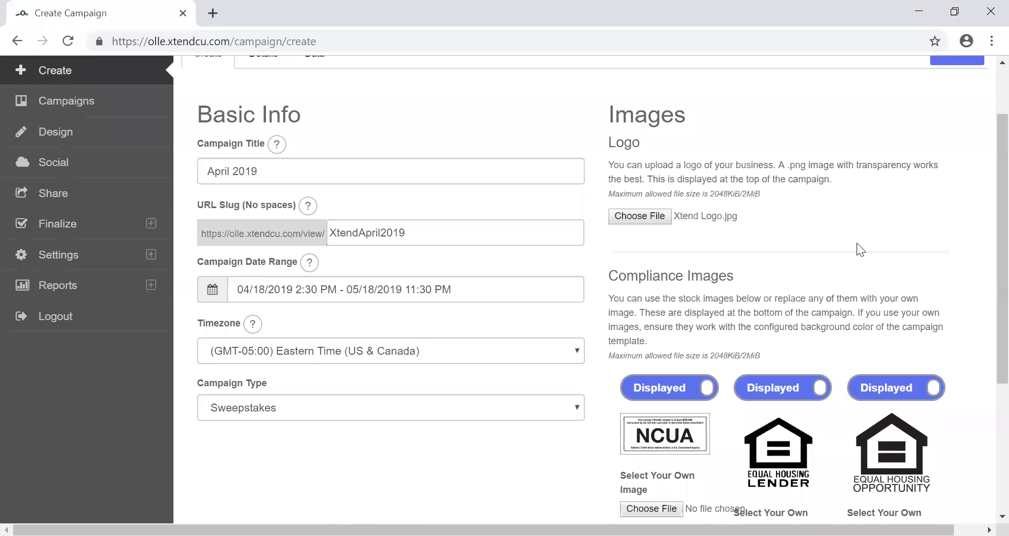
{"action": "left_click_drag", "start_coordinate": [714, 194], "coordinate": [758, 193]}
{"action": "left_click", "coordinate": [715, 193]}
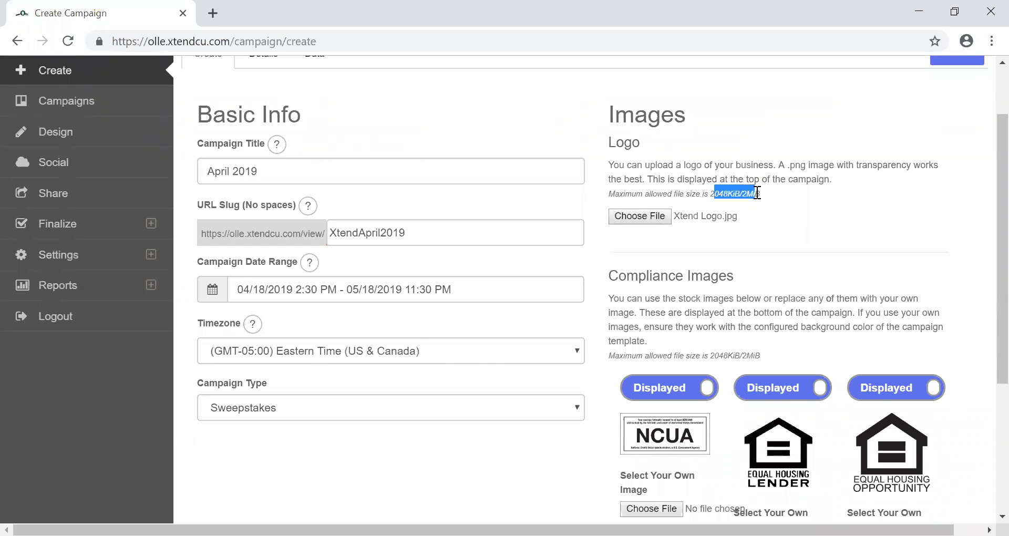
{"action": "left_click", "coordinate": [712, 200]}
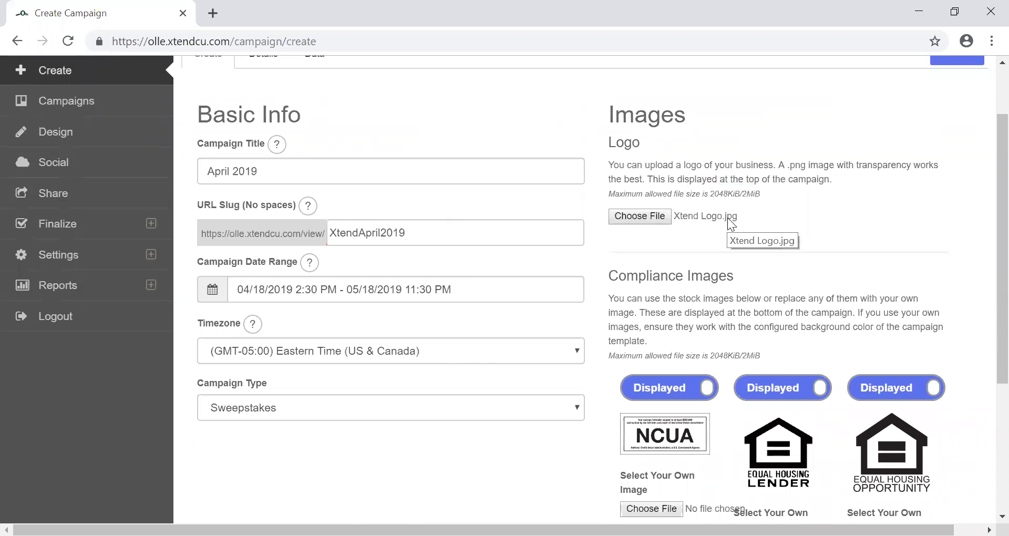
Hide the Equal Housing Opportunity compliance image and choose 100 dollars-1-01.png as the featured image
{"action": "scroll", "coordinate": [705, 185], "scroll_direction": "down", "scroll_amount": 3}
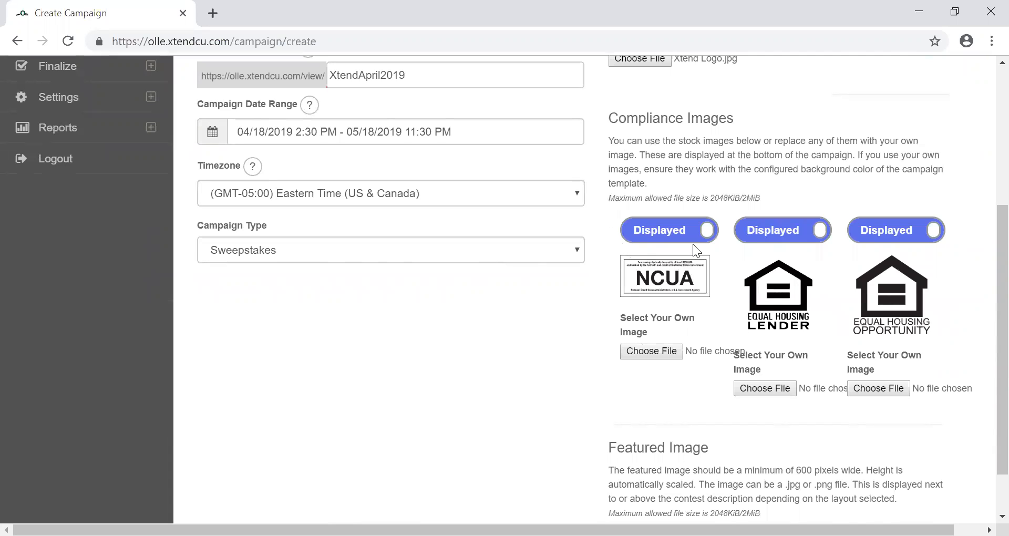
{"action": "left_click", "coordinate": [888, 230]}
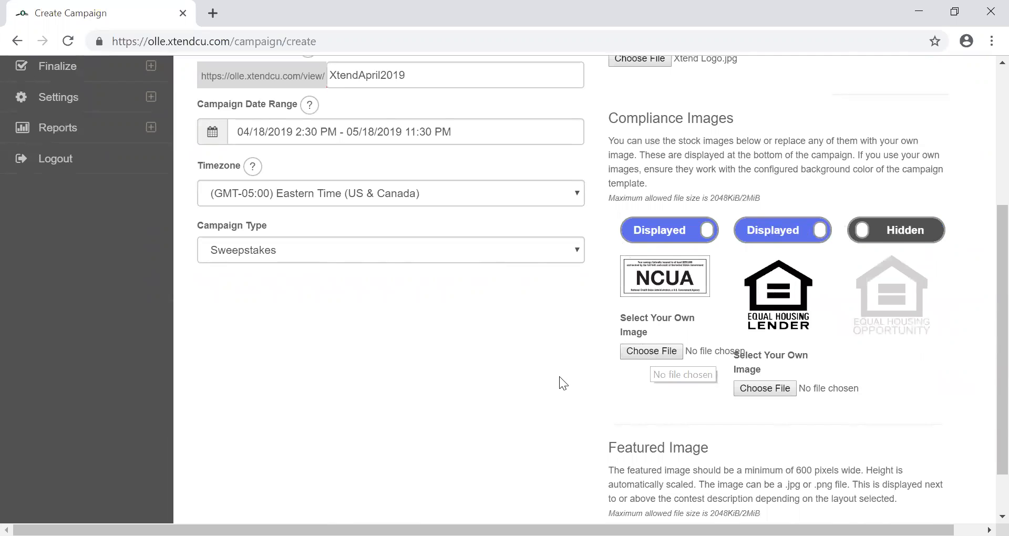
{"action": "scroll", "coordinate": [559, 376], "scroll_direction": "down", "scroll_amount": 1}
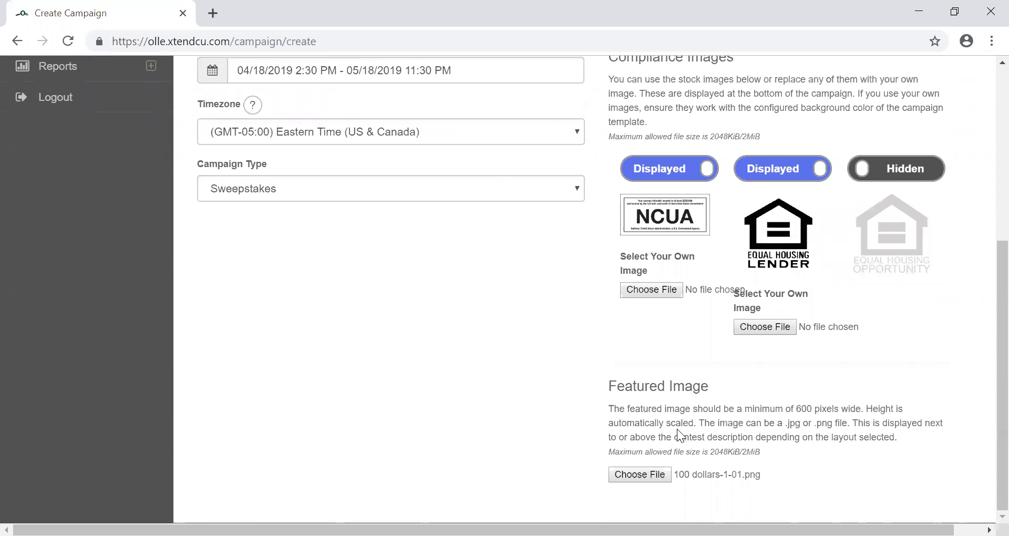
Create the campaign from the completed form and review its basic info and images
{"action": "scroll", "coordinate": [666, 468], "scroll_direction": "up", "scroll_amount": 6}
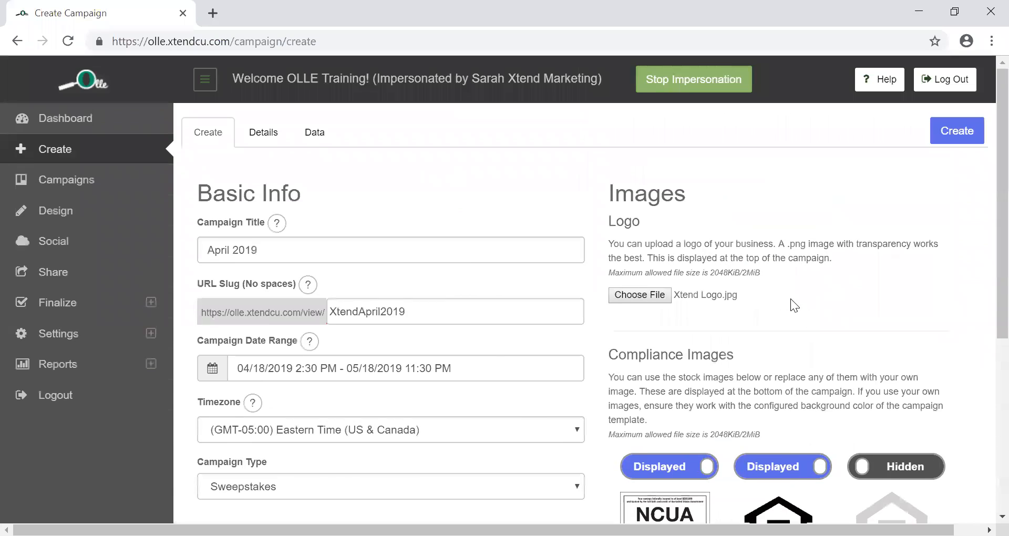
{"action": "left_click", "coordinate": [948, 138]}
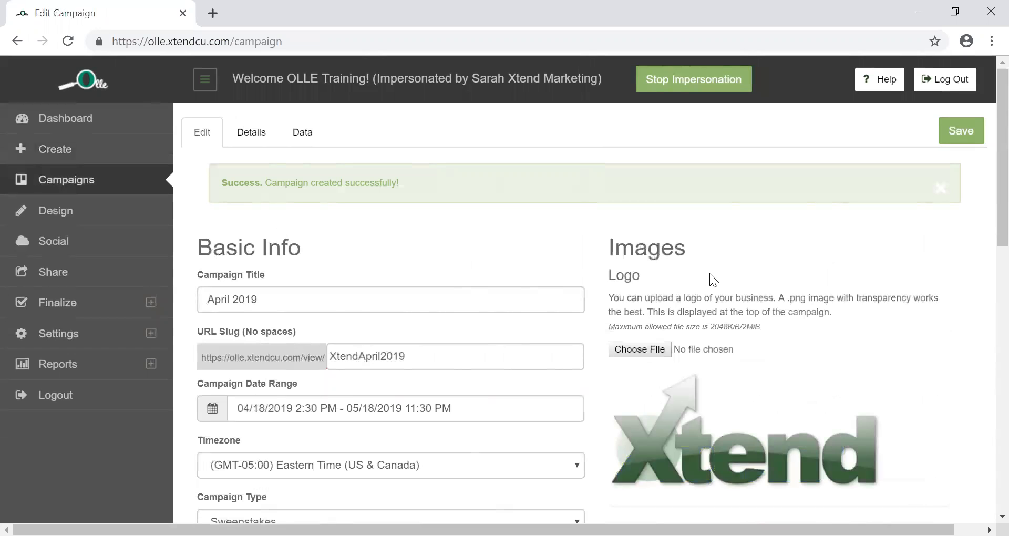
{"action": "scroll", "coordinate": [705, 300], "scroll_direction": "down", "scroll_amount": 4}
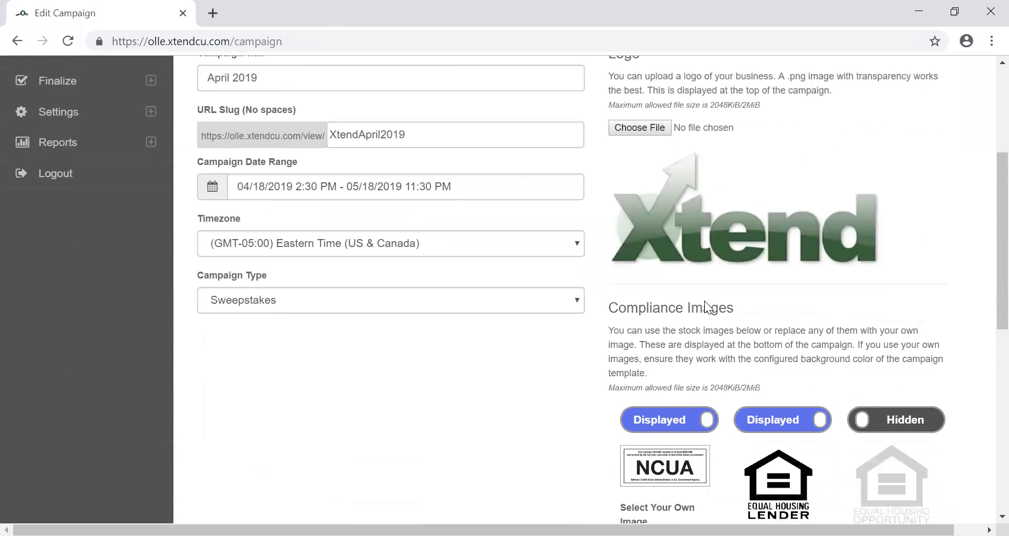
{"action": "scroll", "coordinate": [705, 307], "scroll_direction": "up", "scroll_amount": 4}
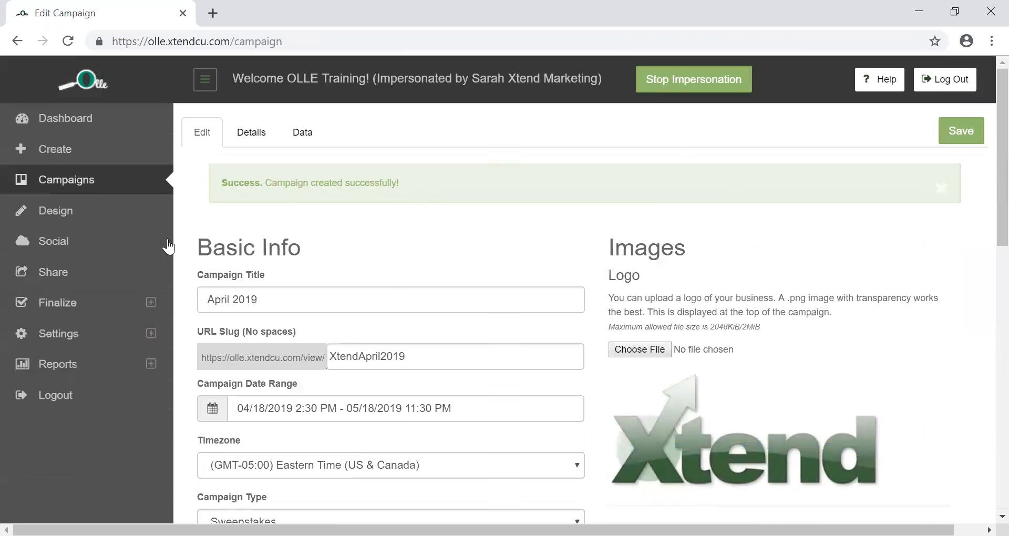
In the campaign details, enter the description "We are giving away $100! Enter today for your chance to win."
{"action": "left_click", "coordinate": [249, 135]}
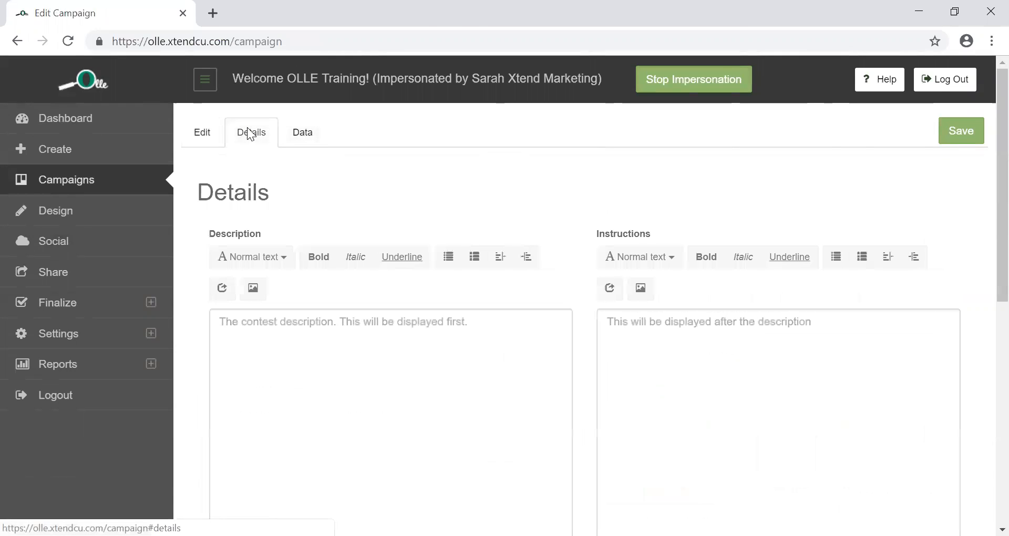
{"action": "left_click", "coordinate": [266, 339]}
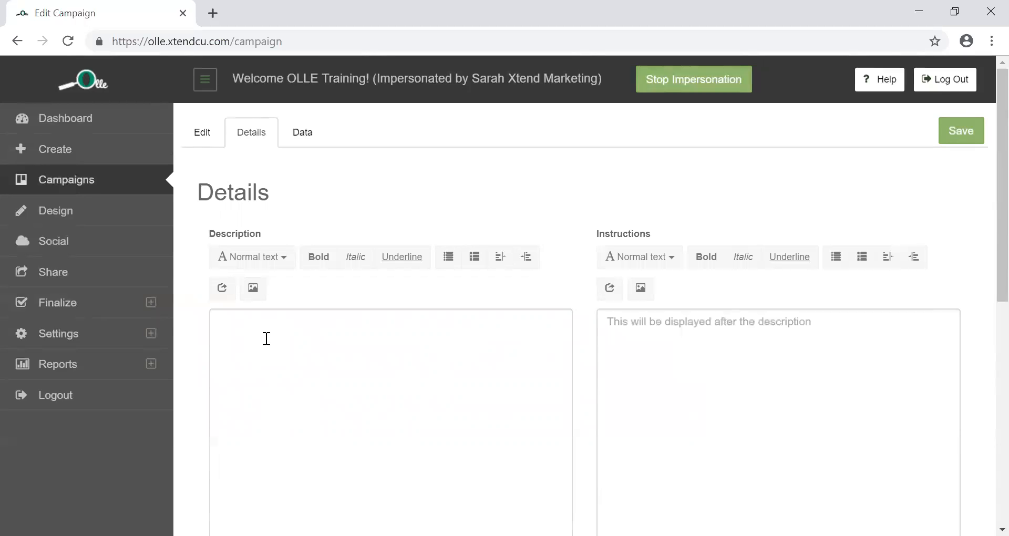
{"action": "scroll", "coordinate": [648, 281], "scroll_direction": "down", "scroll_amount": 2}
{"action": "scroll", "coordinate": [417, 408], "scroll_direction": "down", "scroll_amount": 4}
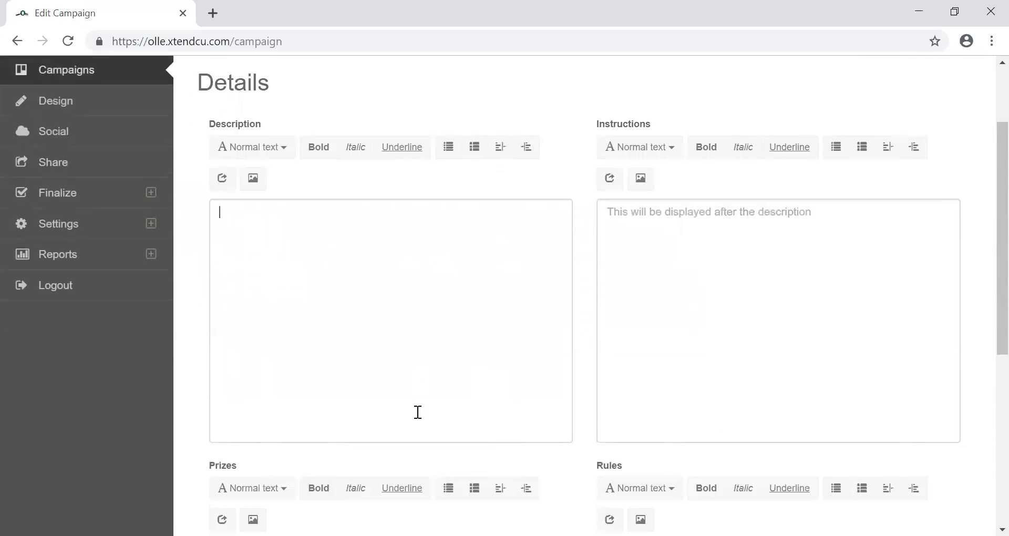
{"action": "scroll", "coordinate": [503, 410], "scroll_direction": "up", "scroll_amount": 5}
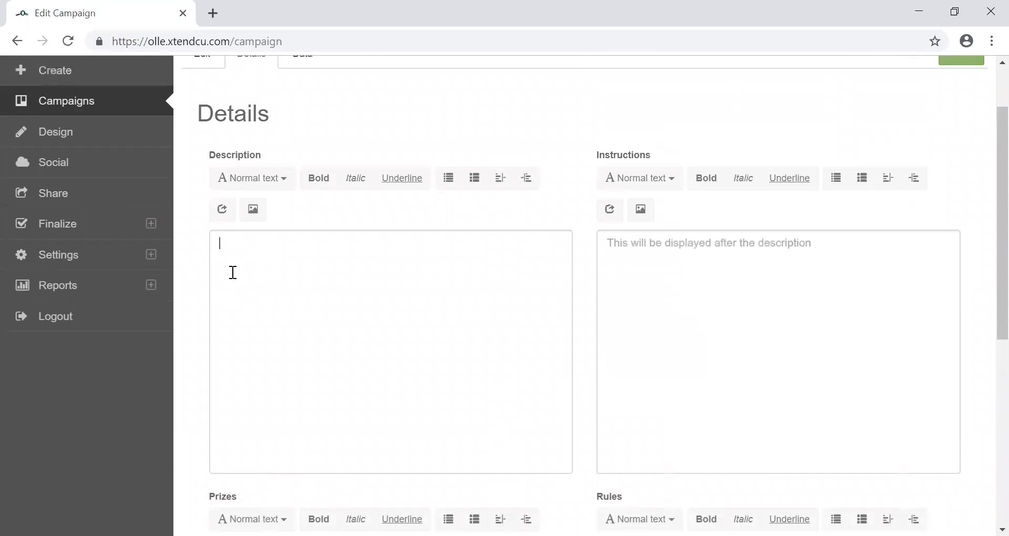
{"action": "type", "text": "We are giving away $100! Enter today for your chance to win."}
Enter the campaign instructions "Please answer the following questions to be entered into the contest."
{"action": "left_click", "coordinate": [880, 359]}
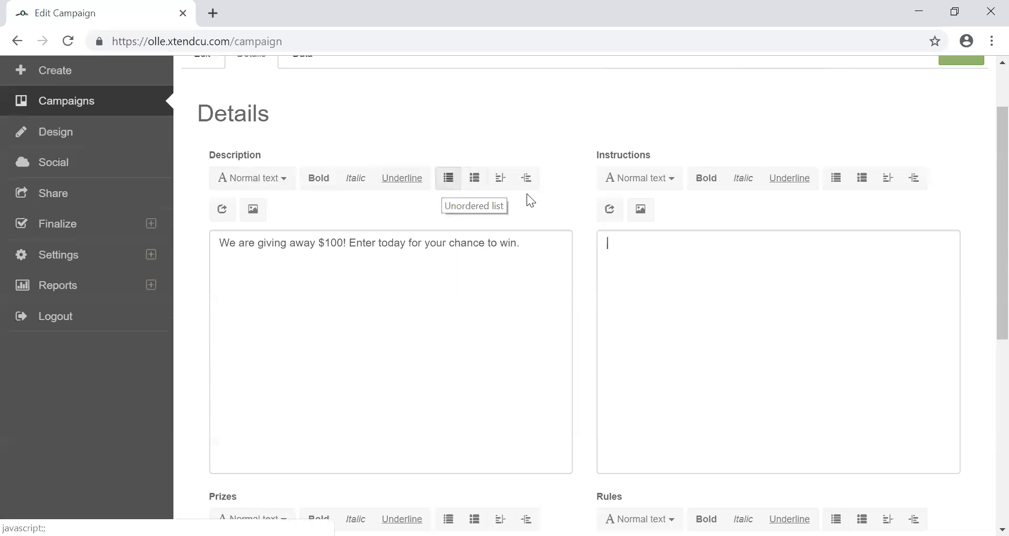
{"action": "left_click", "coordinate": [655, 187]}
{"action": "left_click", "coordinate": [826, 338]}
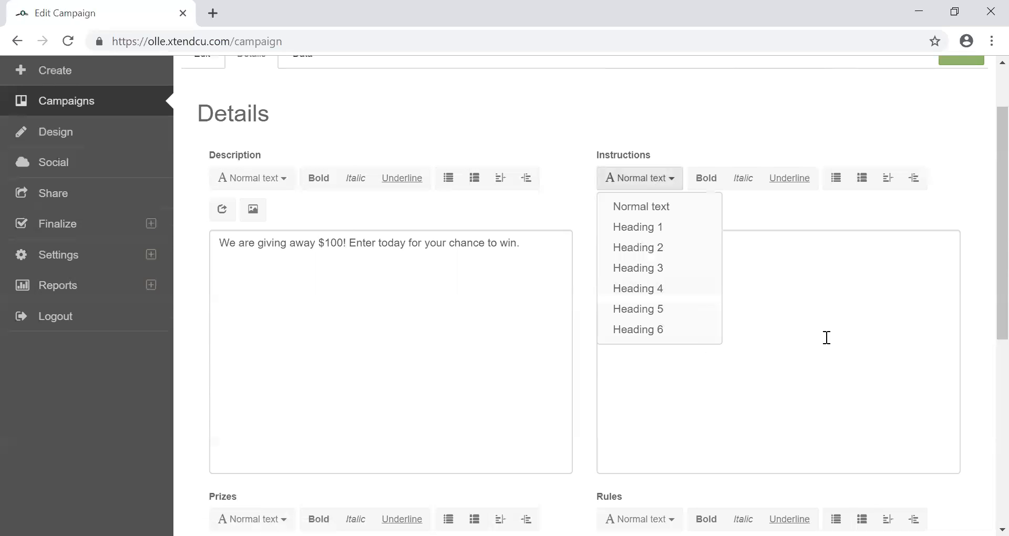
{"action": "left_click", "coordinate": [614, 171]}
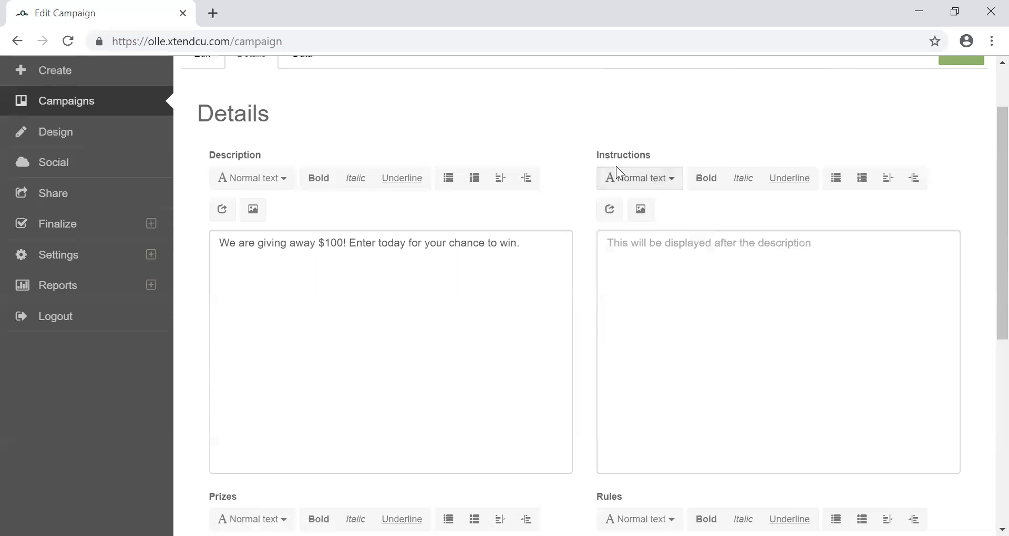
{"action": "left_click", "coordinate": [669, 246]}
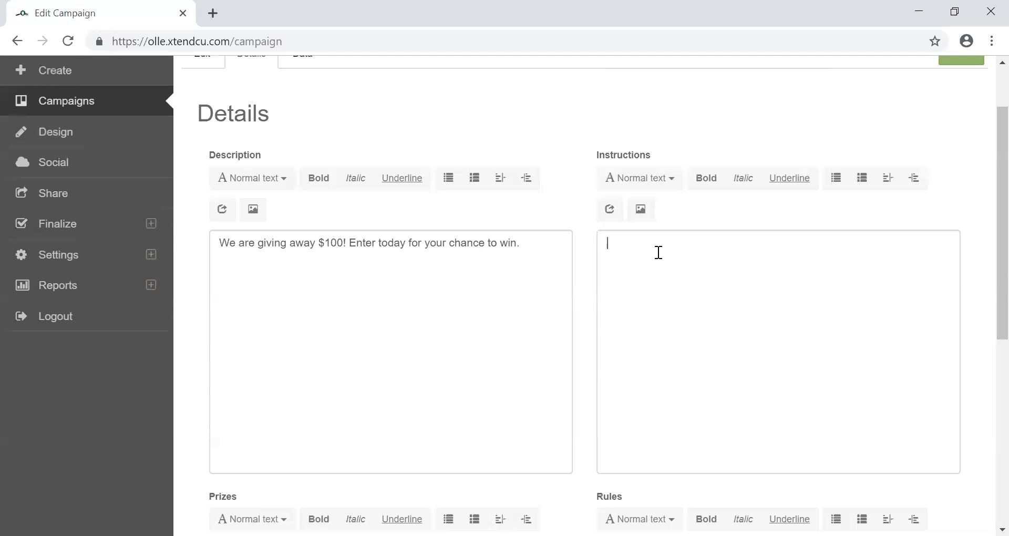
{"action": "scroll", "coordinate": [441, 272], "scroll_direction": "down", "scroll_amount": 5}
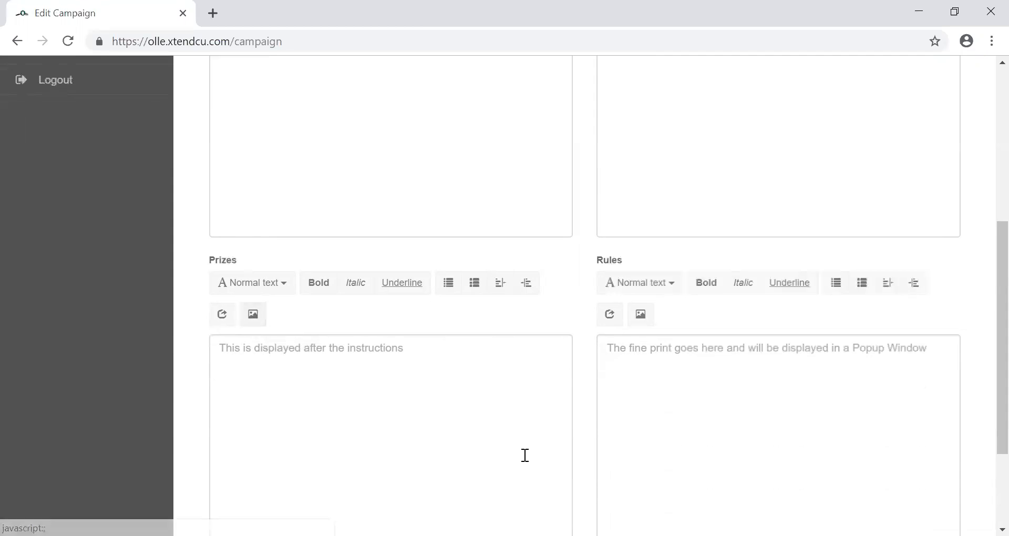
{"action": "scroll", "coordinate": [698, 333], "scroll_direction": "up", "scroll_amount": 5}
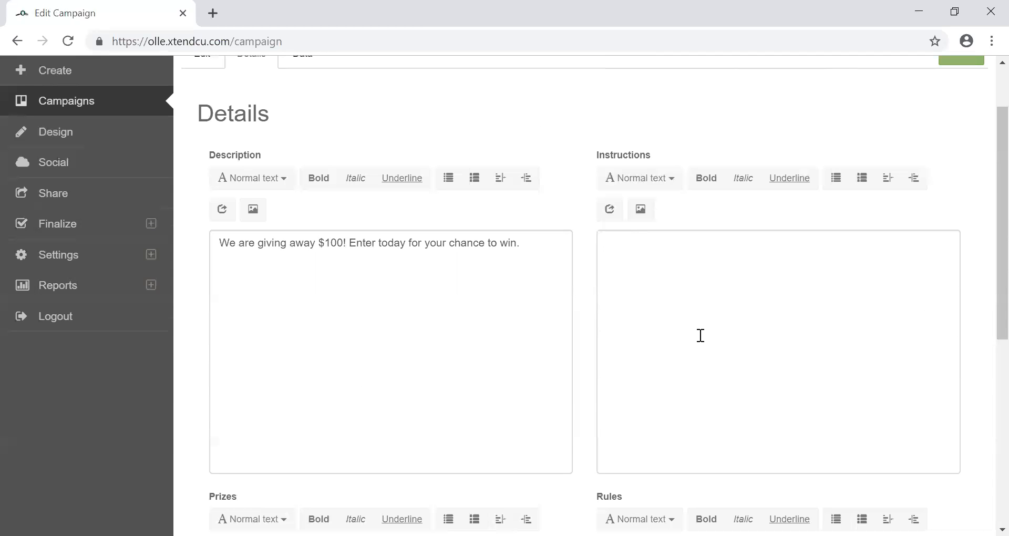
{"action": "type", "text": "Please answer the"}
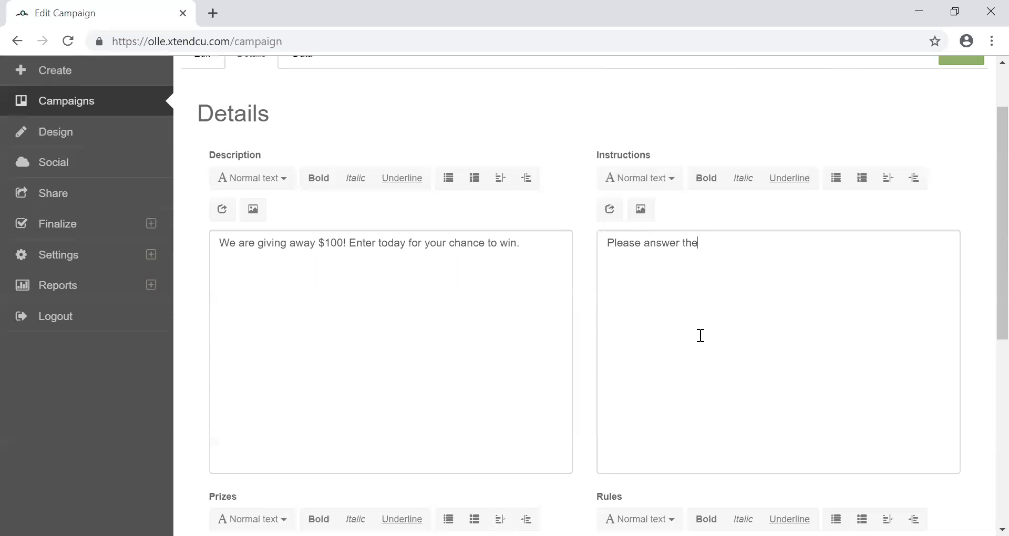
{"action": "type", "text": " following quest"}
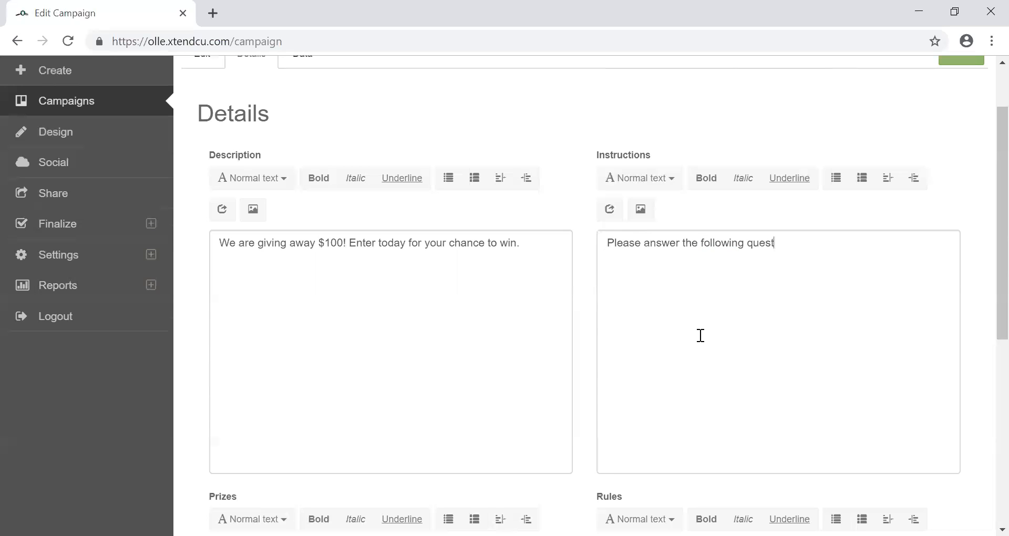
{"action": "type", "text": "ions to be entere"}
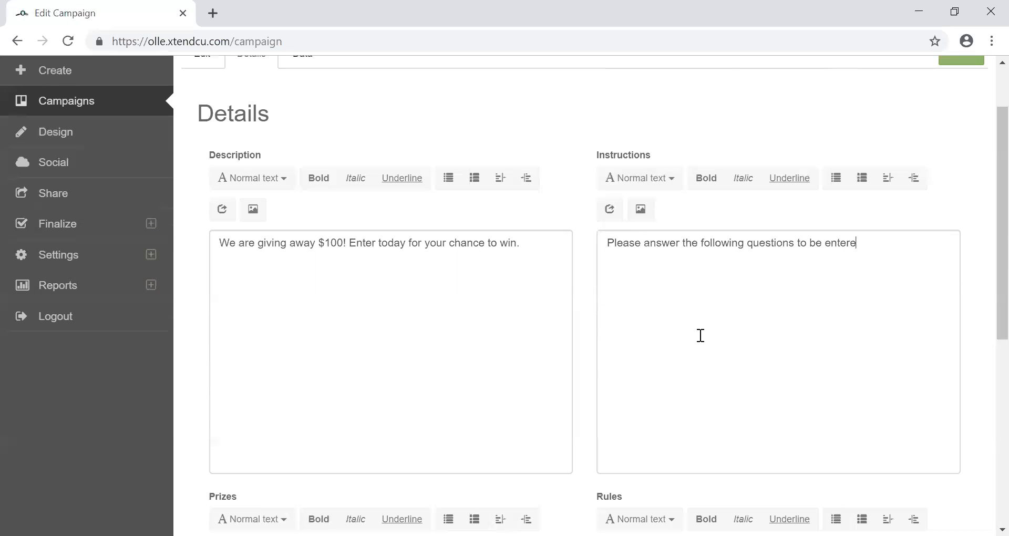
{"action": "type", "text": "d into the contest."}
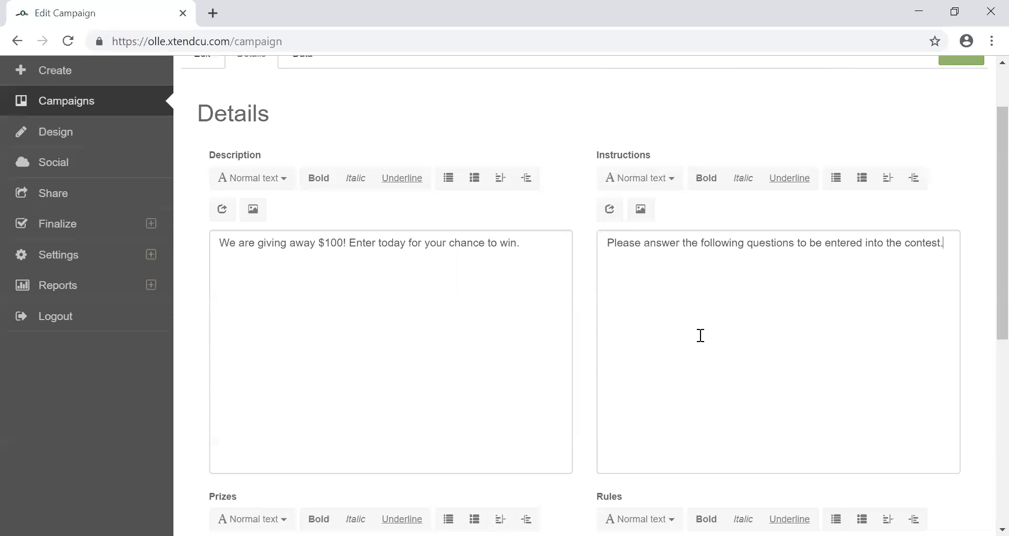
Enter "$100 U.S. Currency." as the campaign's prizes text
{"action": "scroll", "coordinate": [619, 317], "scroll_direction": "down", "scroll_amount": 3}
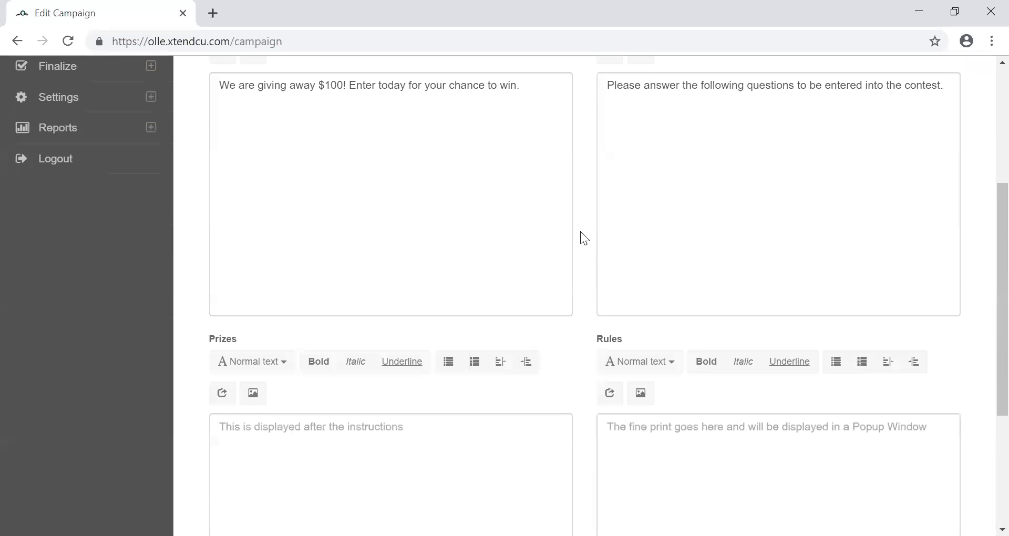
{"action": "scroll", "coordinate": [580, 234], "scroll_direction": "up", "scroll_amount": 2}
{"action": "scroll", "coordinate": [543, 287], "scroll_direction": "down", "scroll_amount": 5}
{"action": "left_click", "coordinate": [424, 329]}
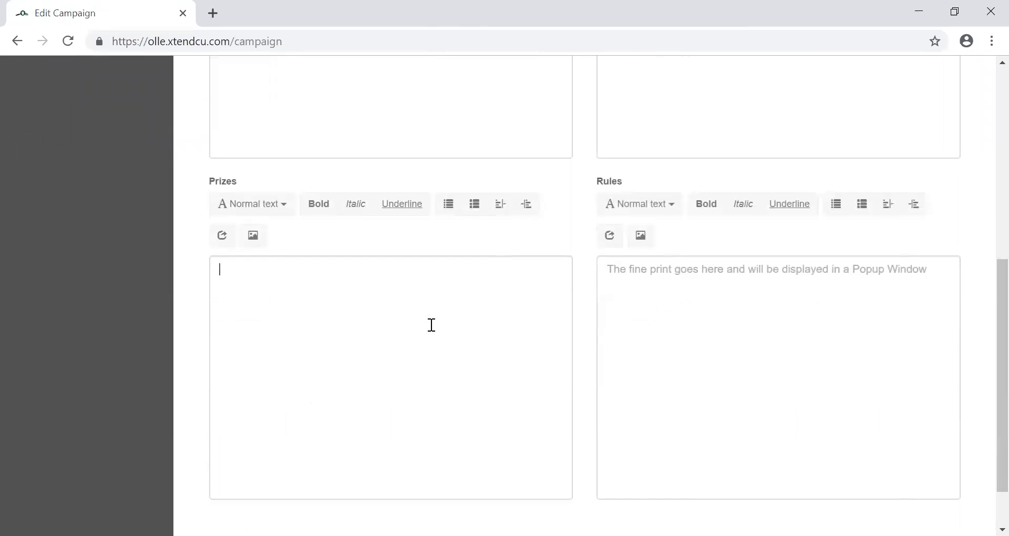
{"action": "type", "text": "4100 U.S. $"}
{"action": "key", "text": "BackSpace"}
{"action": "key", "text": "BackSpace"}
{"action": "key", "text": "BackSpace"}
{"action": "key", "text": "BackSpace"}
{"action": "key", "text": "BackSpace"}
{"action": "key", "text": "BackSpace"}
{"action": "key", "text": "BackSpace"}
{"action": "key", "text": "BackSpace"}
{"action": "key", "text": "BackSpace"}
{"action": "key", "text": "BackSpace"}
{"action": "type", "text": "$100 u"}
{"action": "key", "text": "BackSpace"}
{"action": "type", "text": "U.S. Currency."}
Enter "Insert rules here." as the campaign's rules text and save the campaign
{"action": "left_click", "coordinate": [779, 414]}
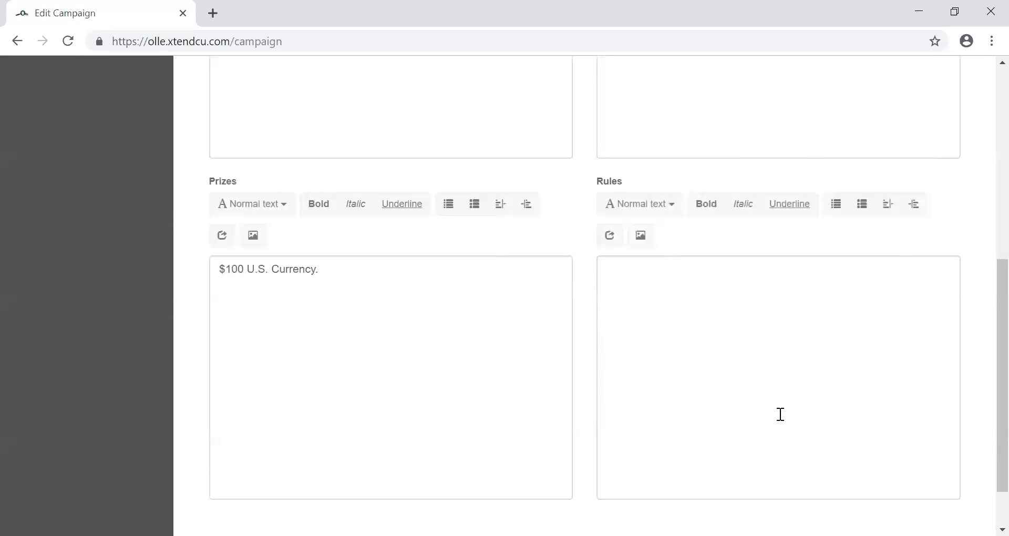
{"action": "type", "text": "insert re"}
{"action": "key", "text": "BackSpace"}
{"action": "key", "text": "BackSpace"}
{"action": "type", "text": "rules here."}
{"action": "scroll", "coordinate": [749, 430], "scroll_direction": "up", "scroll_amount": 10}
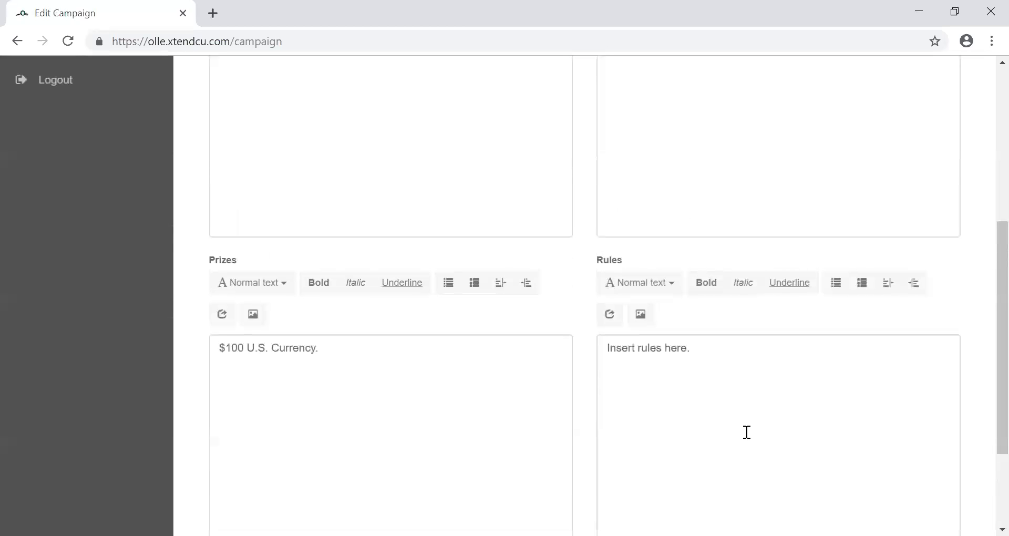
{"action": "left_click", "coordinate": [963, 130]}
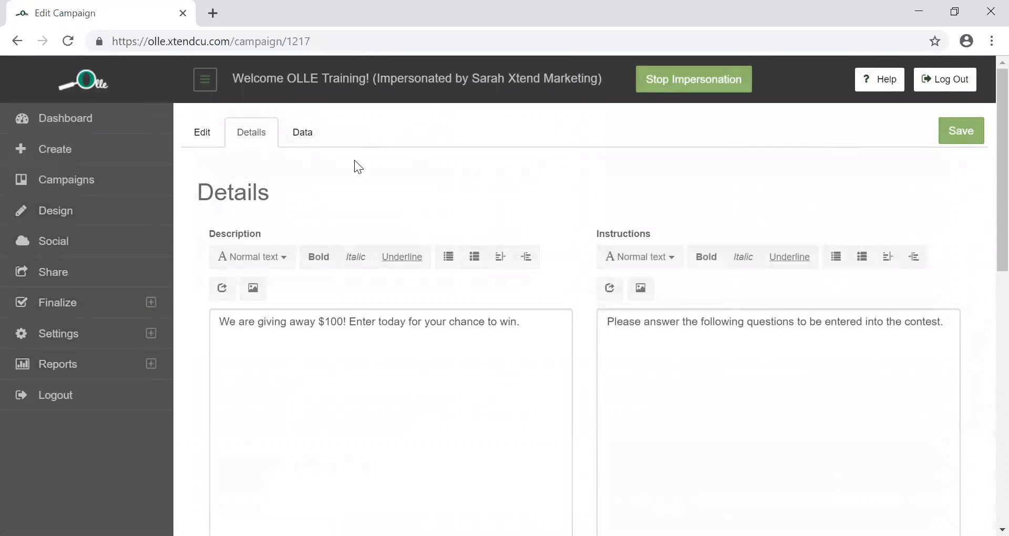
Examine the campaign's default data collection fields, including their input types, validation and the membership status options
{"action": "left_click", "coordinate": [288, 136]}
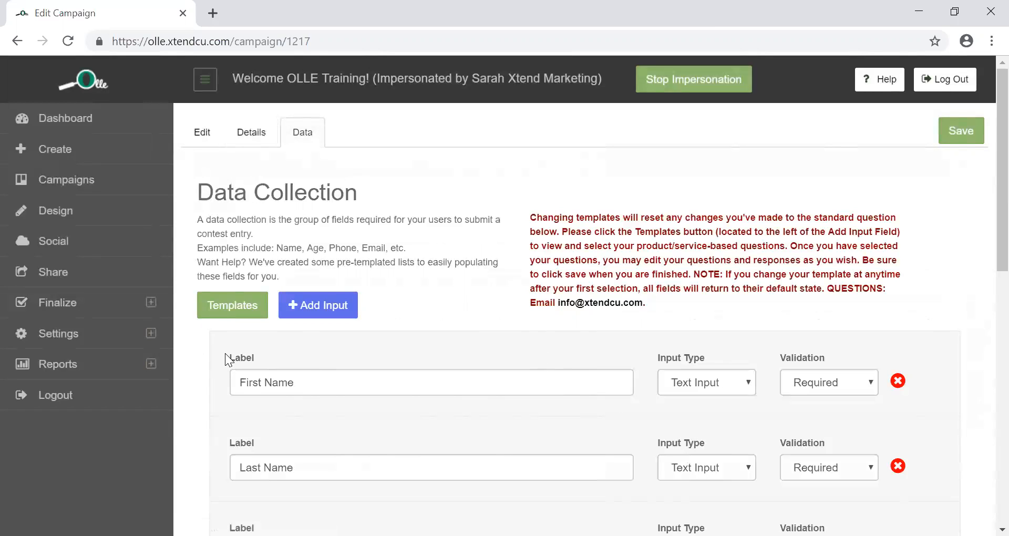
{"action": "scroll", "coordinate": [254, 355], "scroll_direction": "down", "scroll_amount": 3}
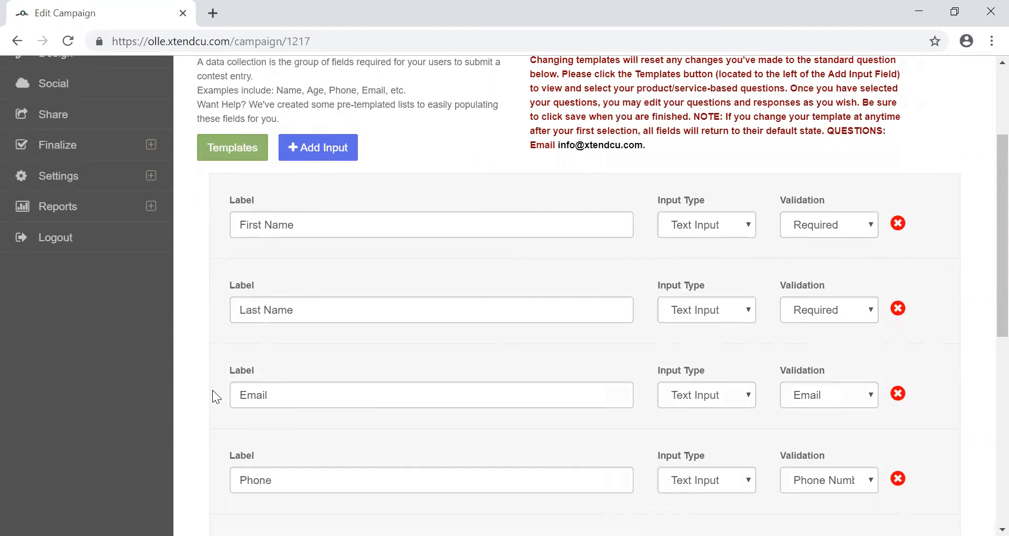
{"action": "scroll", "coordinate": [282, 360], "scroll_direction": "up", "scroll_amount": 3}
{"action": "scroll", "coordinate": [284, 357], "scroll_direction": "down", "scroll_amount": 5}
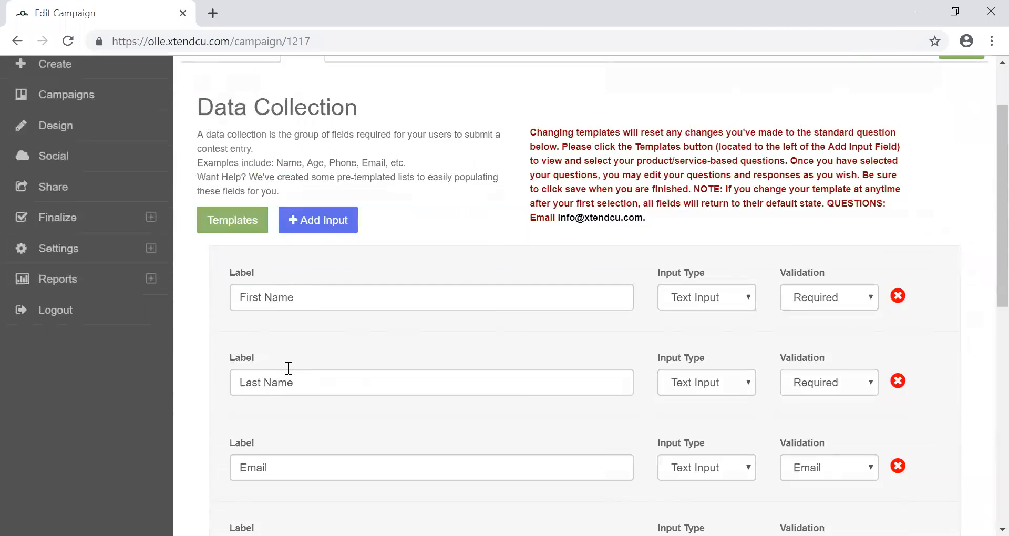
{"action": "scroll", "coordinate": [287, 367], "scroll_direction": "down", "scroll_amount": 2}
{"action": "scroll", "coordinate": [287, 365], "scroll_direction": "up", "scroll_amount": 2}
{"action": "scroll", "coordinate": [287, 365], "scroll_direction": "down", "scroll_amount": 2}
{"action": "scroll", "coordinate": [287, 364], "scroll_direction": "up", "scroll_amount": 2}
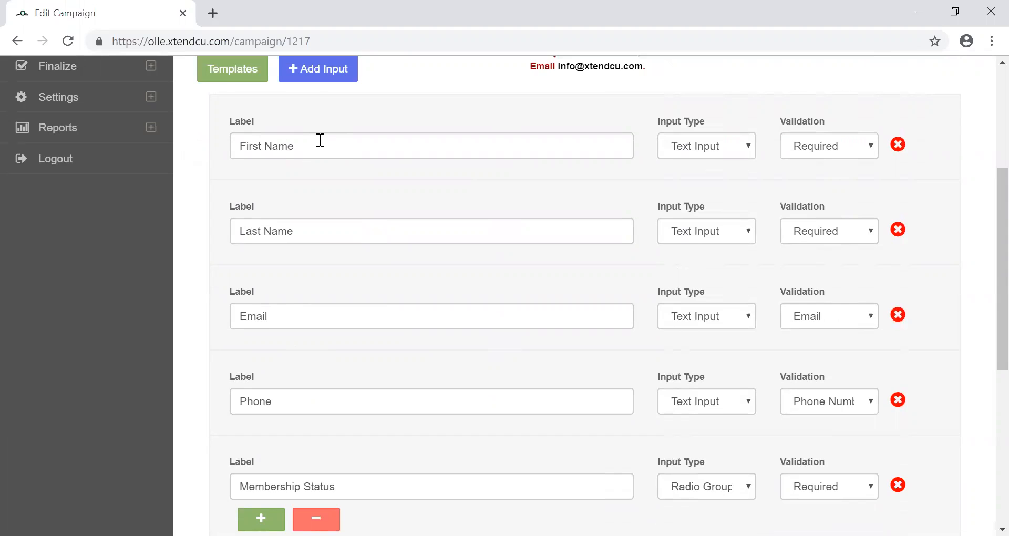
{"action": "scroll", "coordinate": [310, 272], "scroll_direction": "down", "scroll_amount": 5}
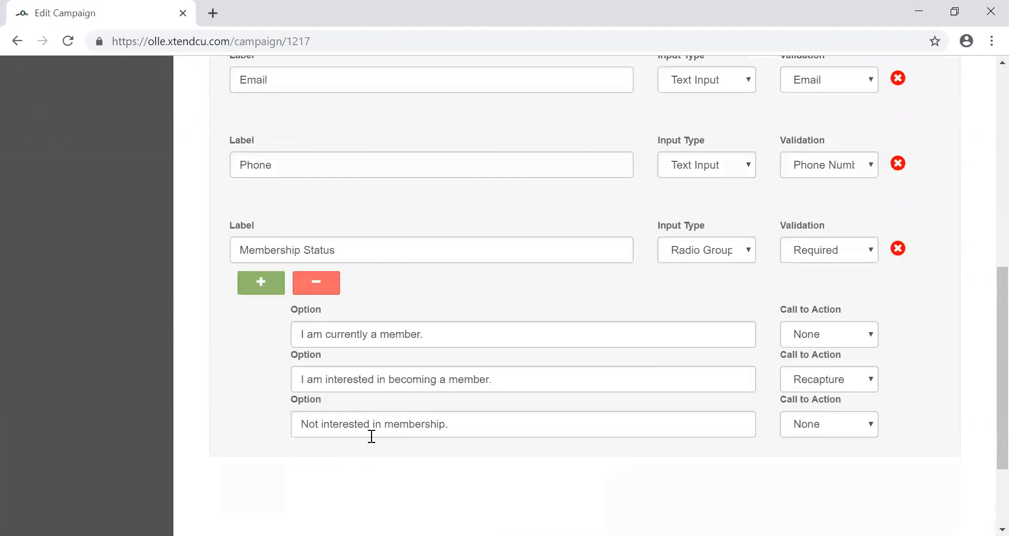
{"action": "scroll", "coordinate": [371, 438], "scroll_direction": "up", "scroll_amount": 5}
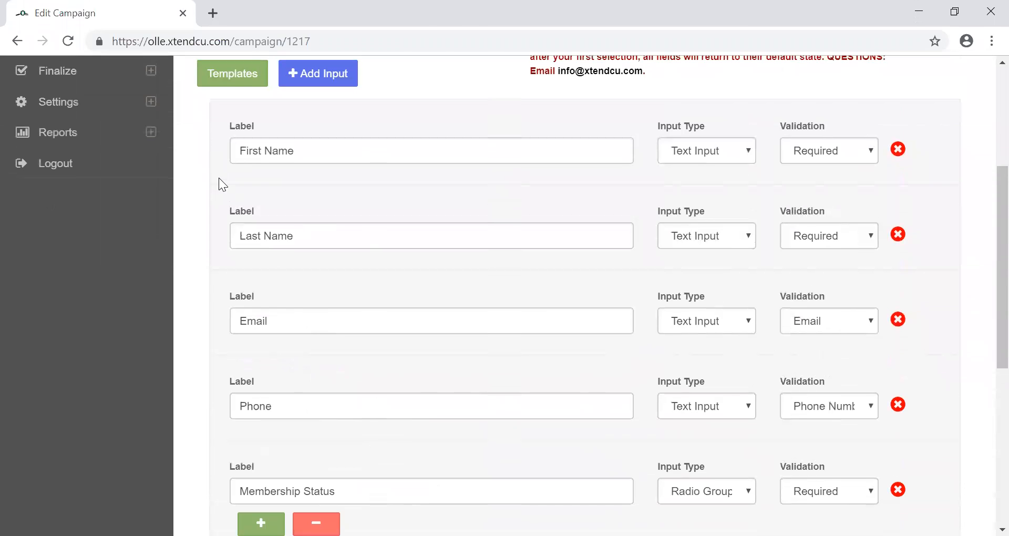
{"action": "scroll", "coordinate": [219, 177], "scroll_direction": "up", "scroll_amount": 2}
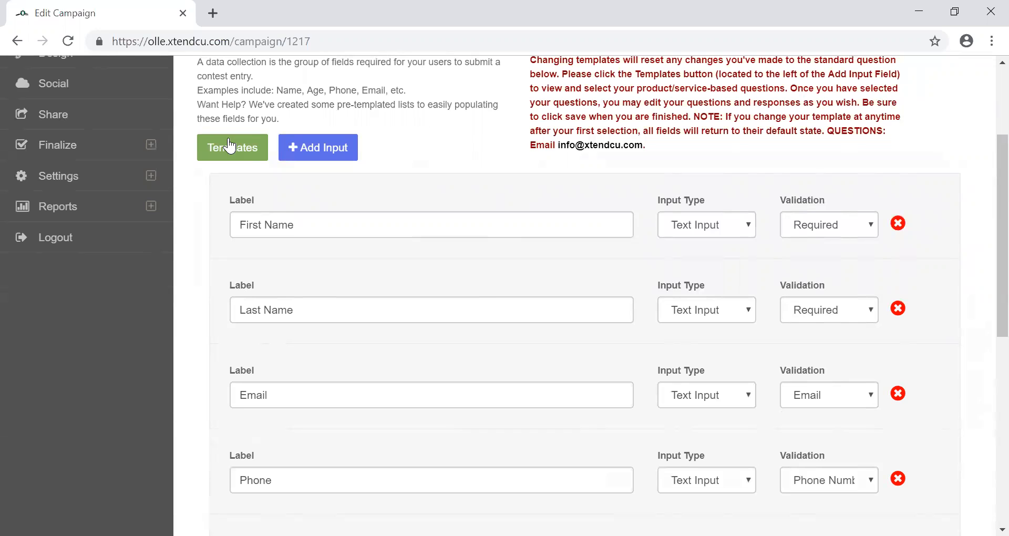
Apply the Consumer Loan Leads (All) form template to the data collection and accept resetting the questions
{"action": "left_click", "coordinate": [230, 146]}
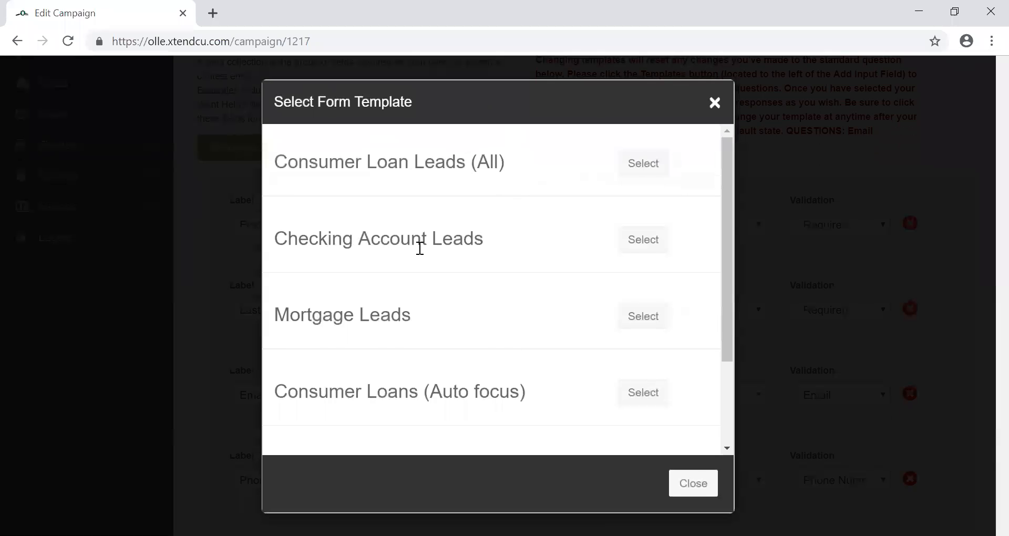
{"action": "scroll", "coordinate": [415, 244], "scroll_direction": "down", "scroll_amount": 2}
{"action": "scroll", "coordinate": [472, 328], "scroll_direction": "up", "scroll_amount": 2}
{"action": "left_click", "coordinate": [652, 169]}
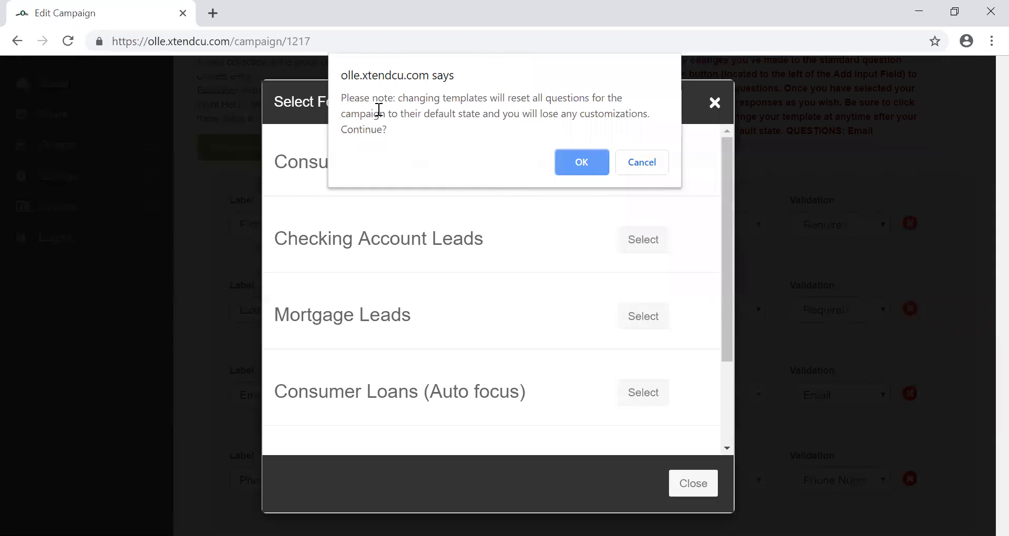
{"action": "left_click", "coordinate": [597, 167]}
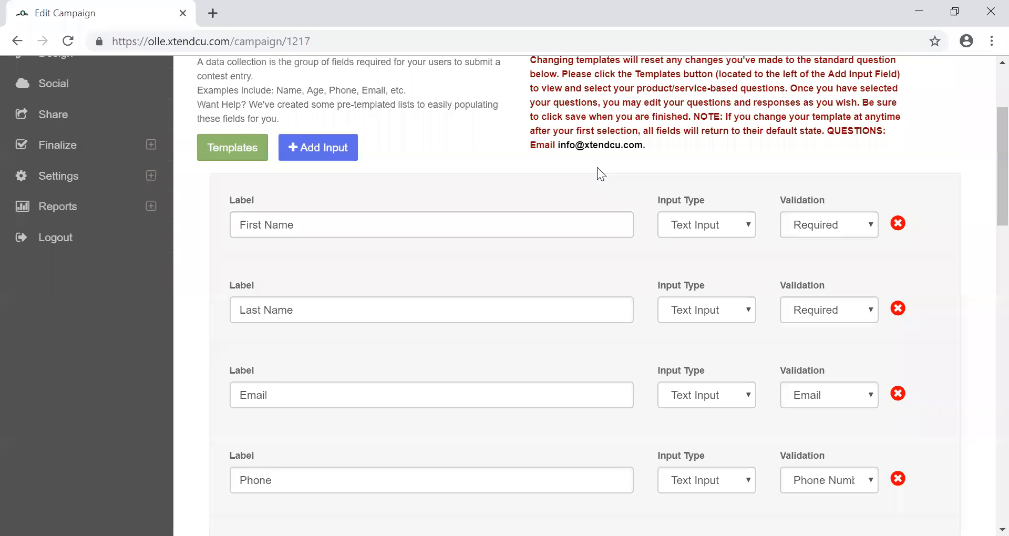
Change the label of the Membership Status question to "Are you currently a member of Xtend Credit Union?"
{"action": "scroll", "coordinate": [495, 251], "scroll_direction": "down", "scroll_amount": 20}
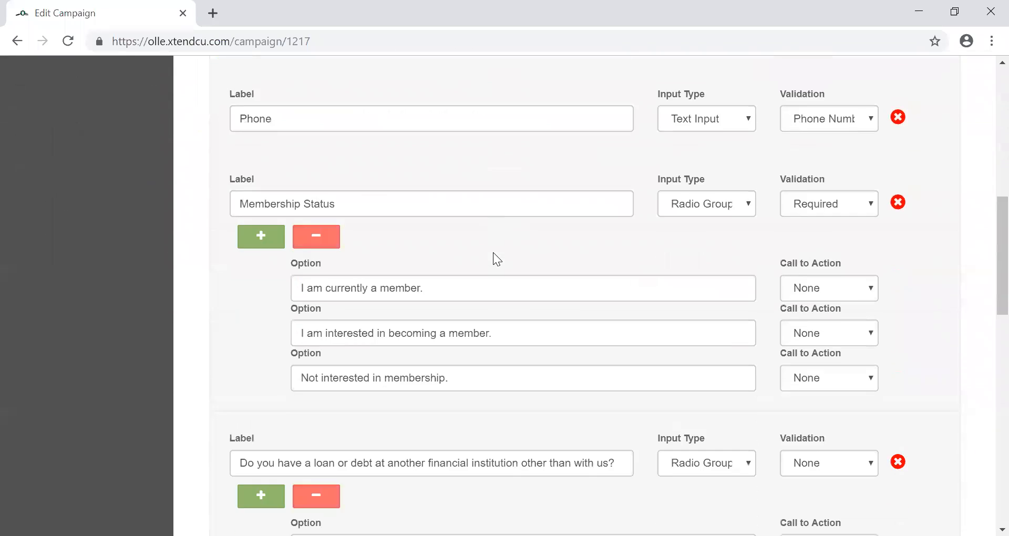
{"action": "scroll", "coordinate": [492, 245], "scroll_direction": "down", "scroll_amount": 5}
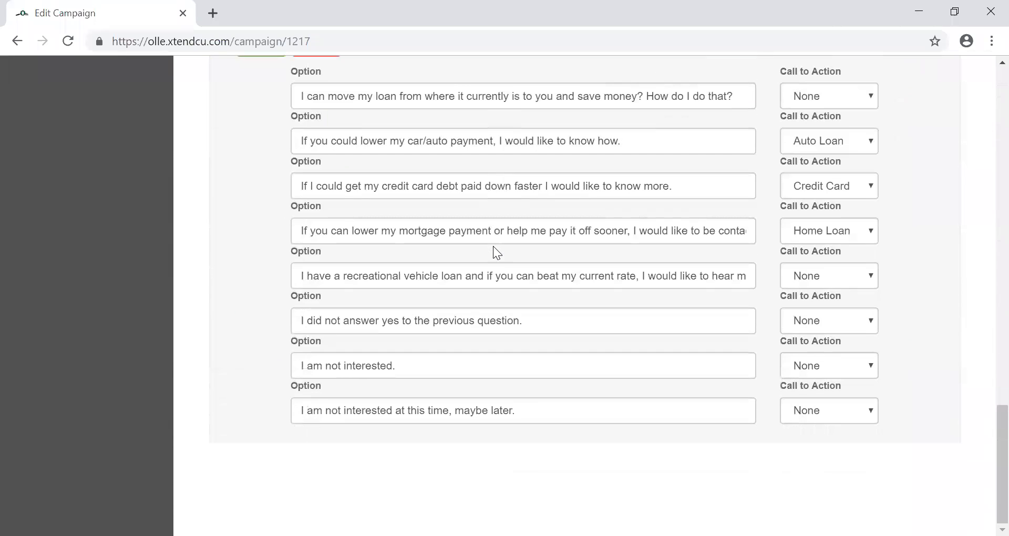
{"action": "scroll", "coordinate": [498, 255], "scroll_direction": "up", "scroll_amount": 15}
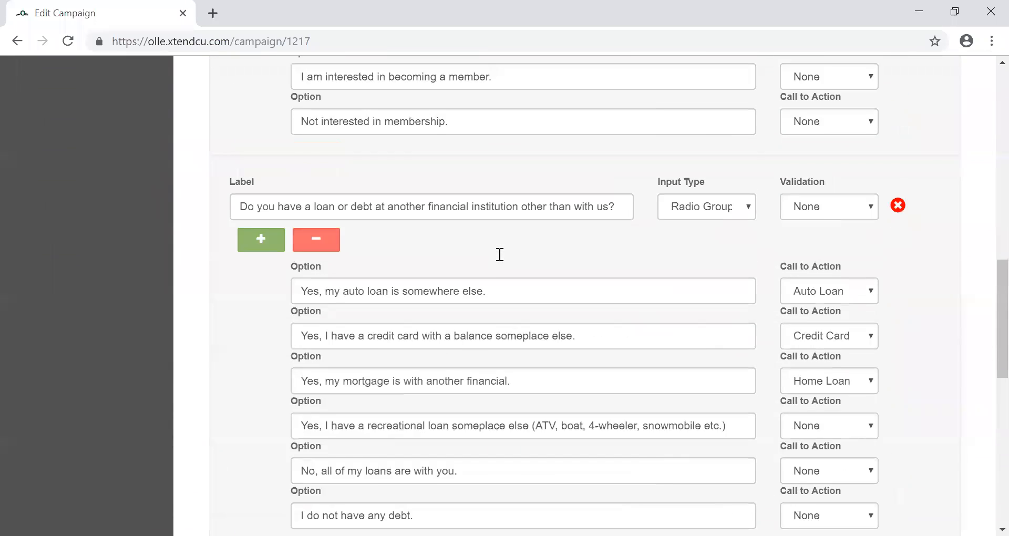
{"action": "scroll", "coordinate": [495, 258], "scroll_direction": "down", "scroll_amount": 2}
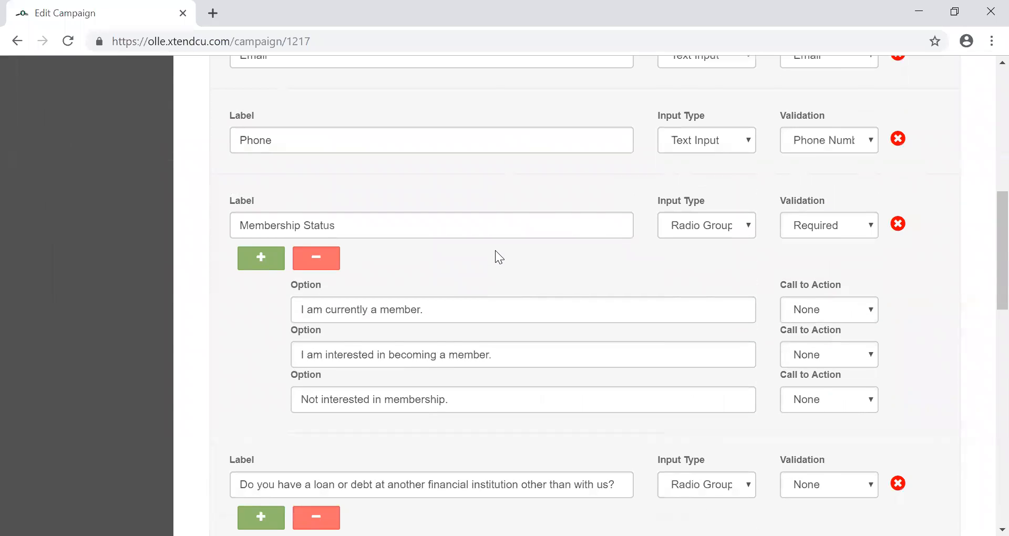
{"action": "left_click_drag", "start_coordinate": [344, 226], "coordinate": [233, 223]}
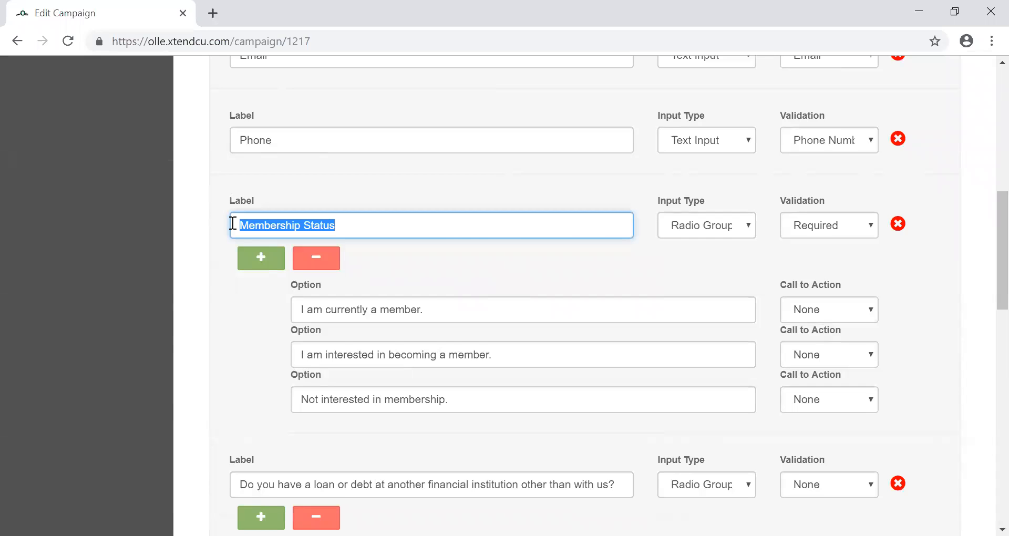
{"action": "type", "text": "Are y"}
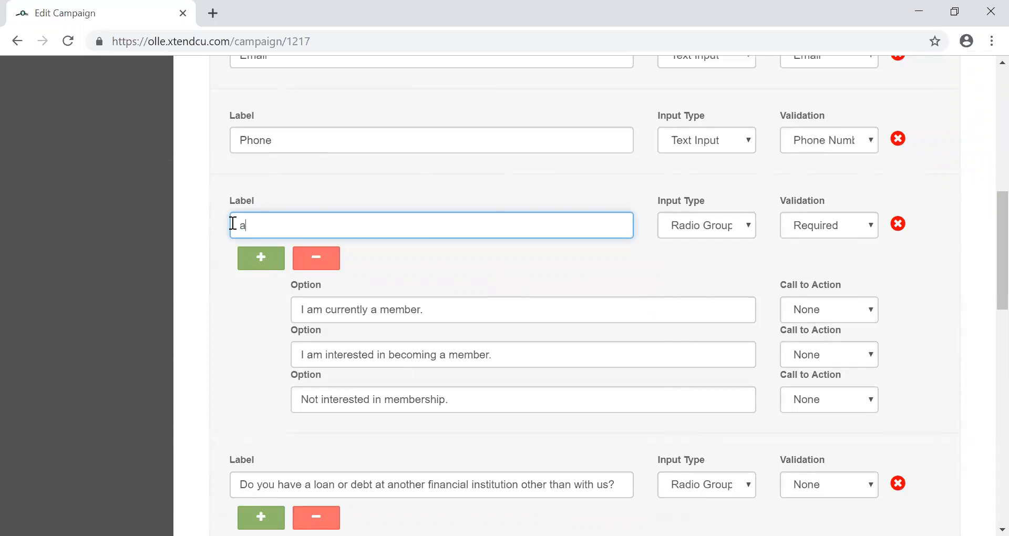
{"action": "type", "text": "ou currently a member of "}
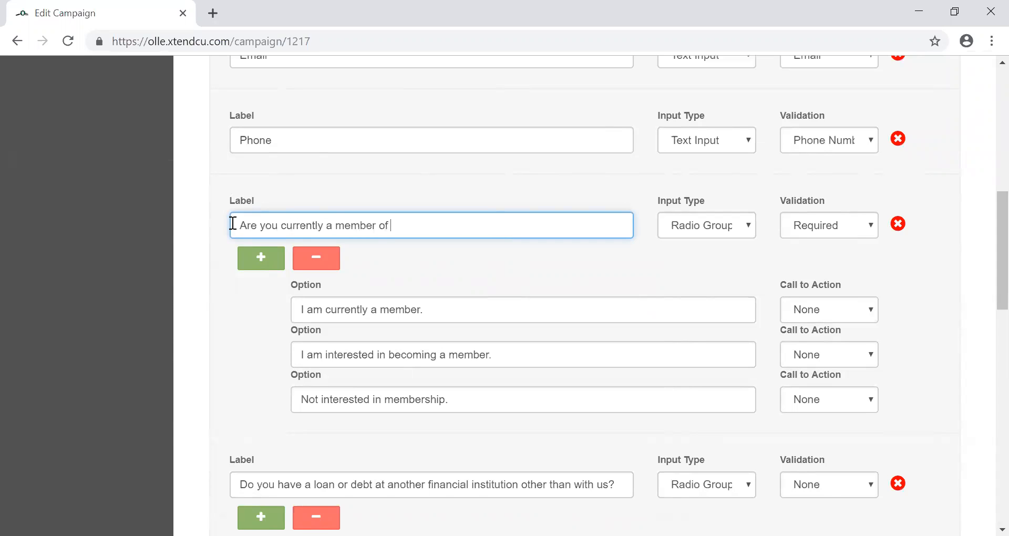
{"action": "type", "text": "Xtend Credit Union?"}
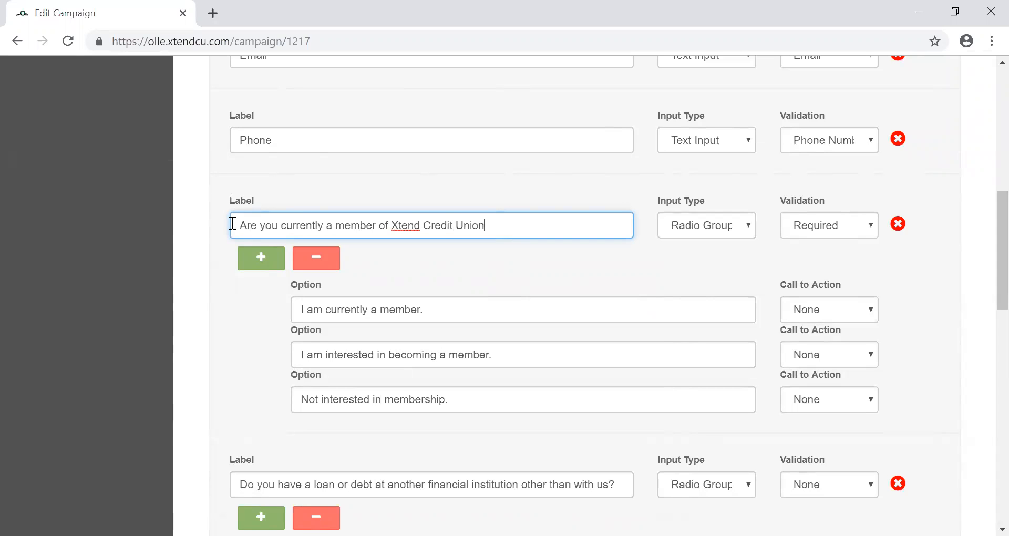
Add a fourth answer option, "What are the benefits of membership?", to the credit union membership question
{"action": "left_click", "coordinate": [250, 259]}
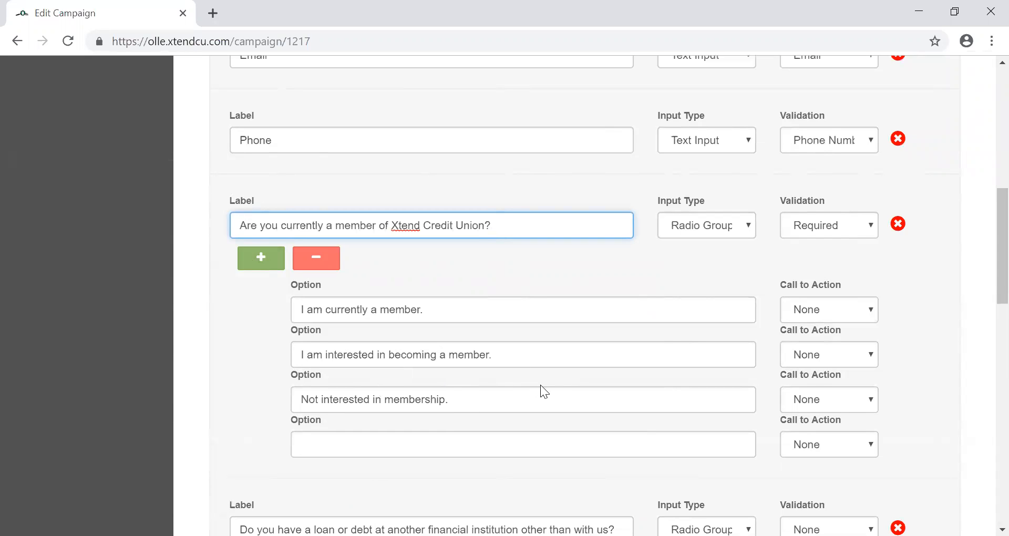
{"action": "left_click", "coordinate": [455, 439]}
{"action": "type", "text": "What"}
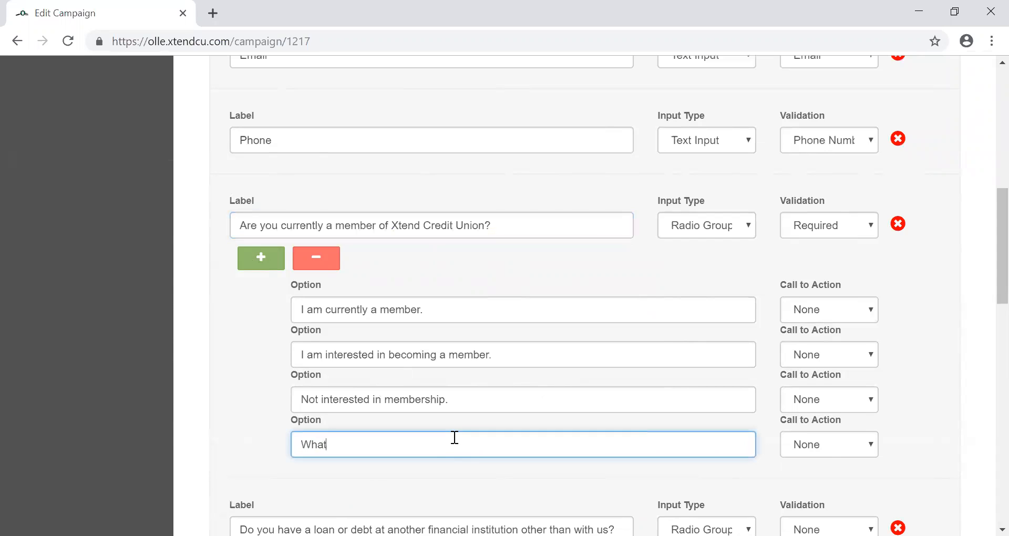
{"action": "type", "text": " are the benefits of membership?"}
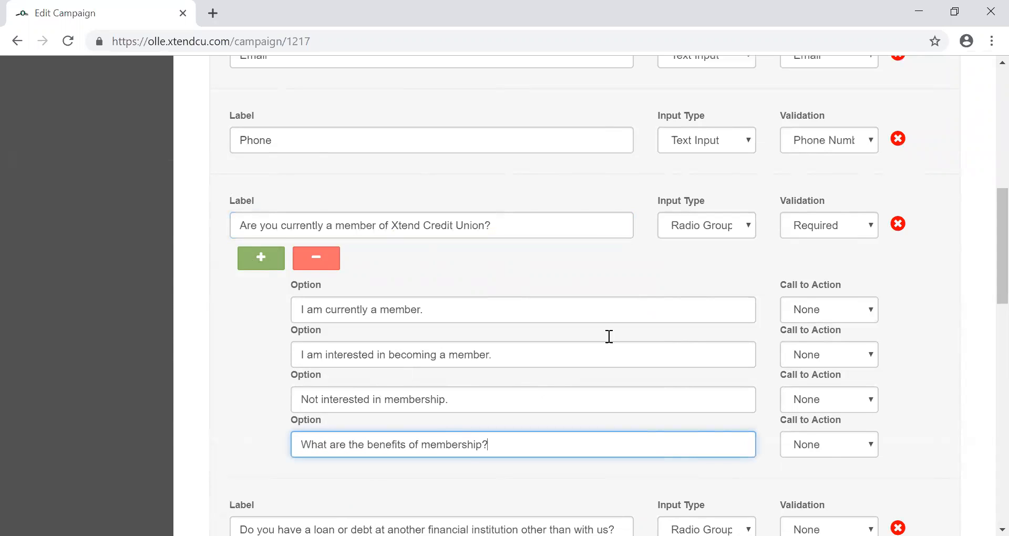
{"action": "left_click", "coordinate": [740, 228]}
{"action": "left_click", "coordinate": [890, 280]}
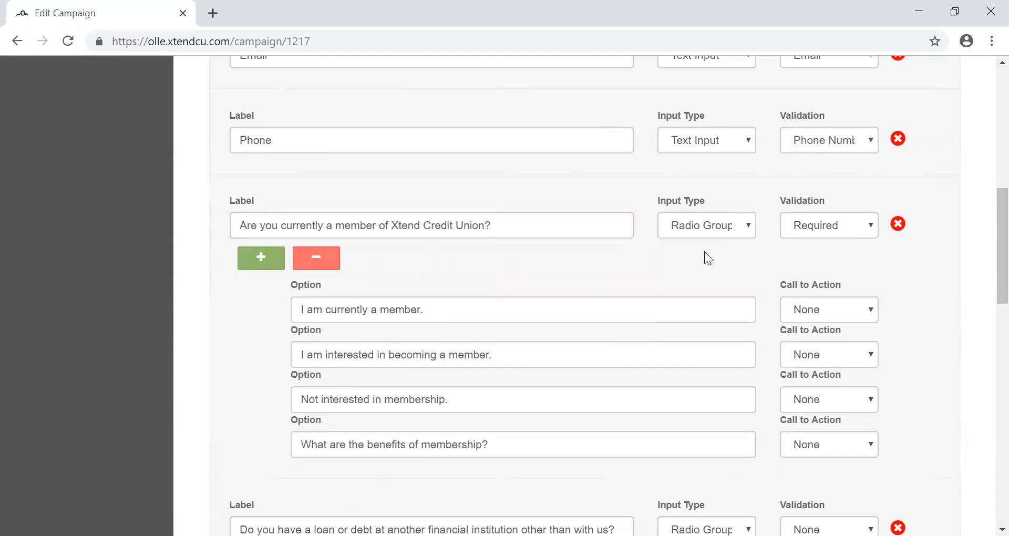
Set the question about loans or debt at another financial institution to Checkbox input type and Required validation
{"action": "scroll", "coordinate": [588, 386], "scroll_direction": "down", "scroll_amount": 6}
{"action": "scroll", "coordinate": [587, 383], "scroll_direction": "down", "scroll_amount": 1}
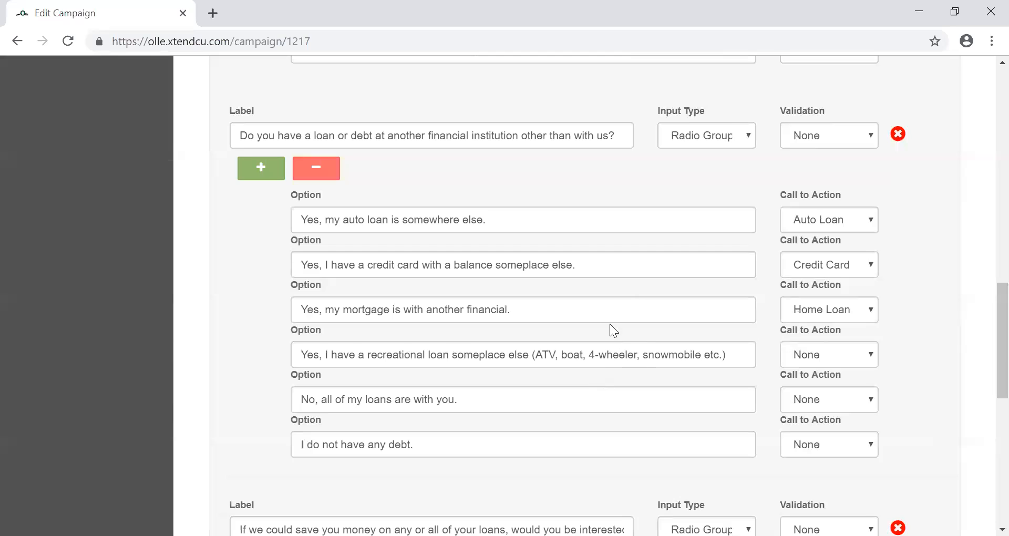
{"action": "left_click", "coordinate": [728, 130]}
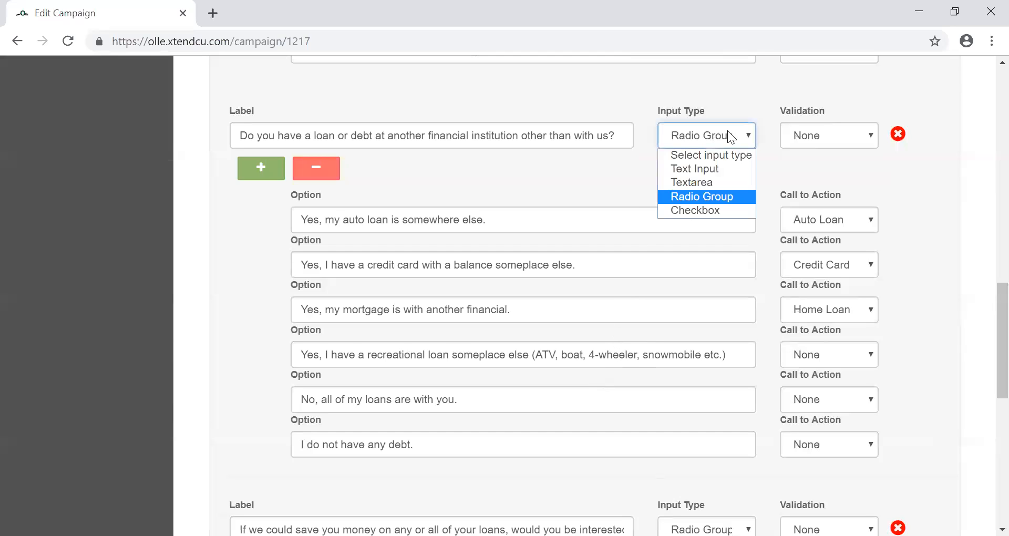
{"action": "left_click", "coordinate": [695, 210]}
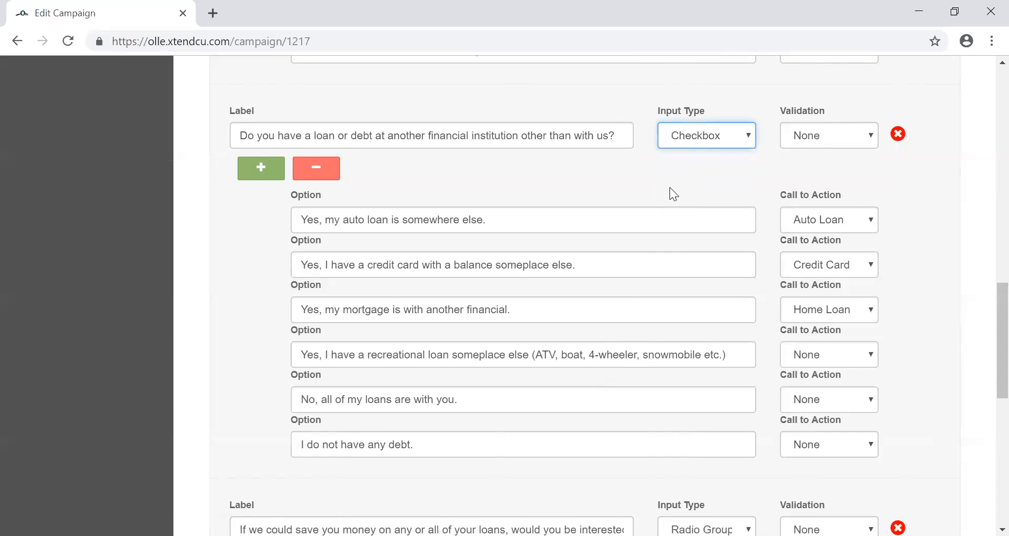
{"action": "left_click", "coordinate": [856, 138]}
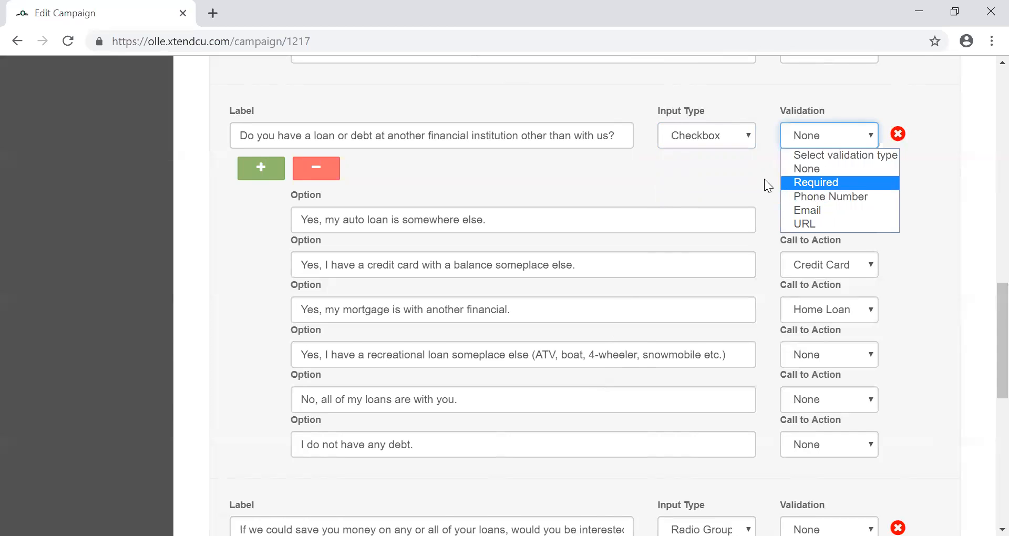
{"action": "left_click", "coordinate": [850, 183]}
Assign the Recapture call to action to the membership options "I am interested in becoming a member." and "What are the benefits of membership?"
{"action": "scroll", "coordinate": [826, 198], "scroll_direction": "up", "scroll_amount": 8}
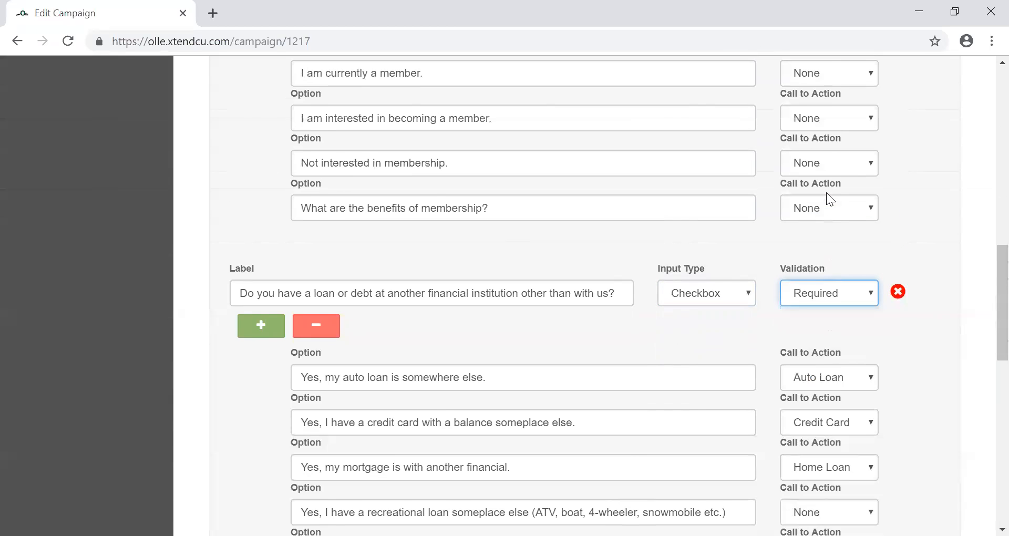
{"action": "scroll", "coordinate": [649, 330], "scroll_direction": "down", "scroll_amount": 2}
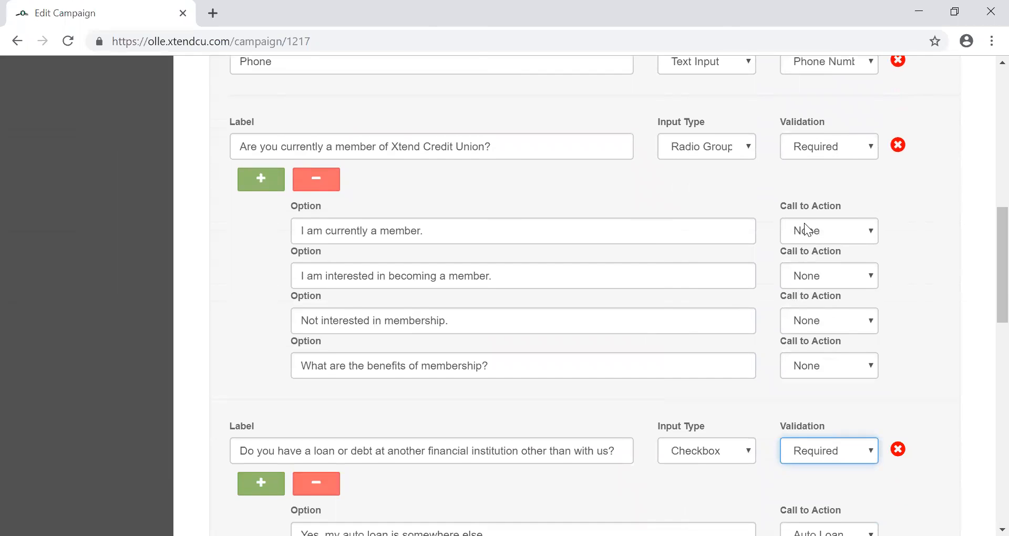
{"action": "left_click", "coordinate": [809, 283]}
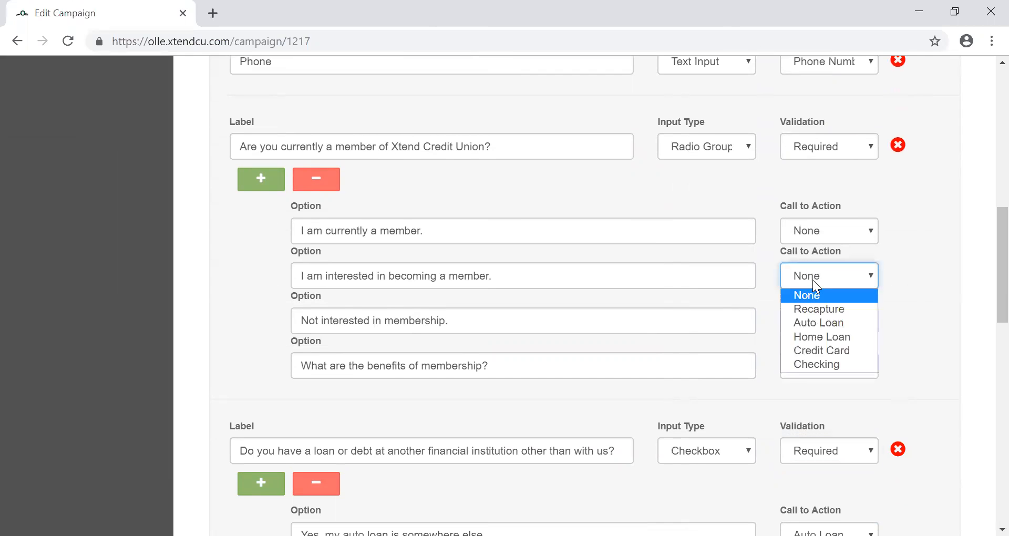
{"action": "left_click", "coordinate": [813, 308]}
{"action": "left_click", "coordinate": [823, 366]}
{"action": "left_click", "coordinate": [820, 399]}
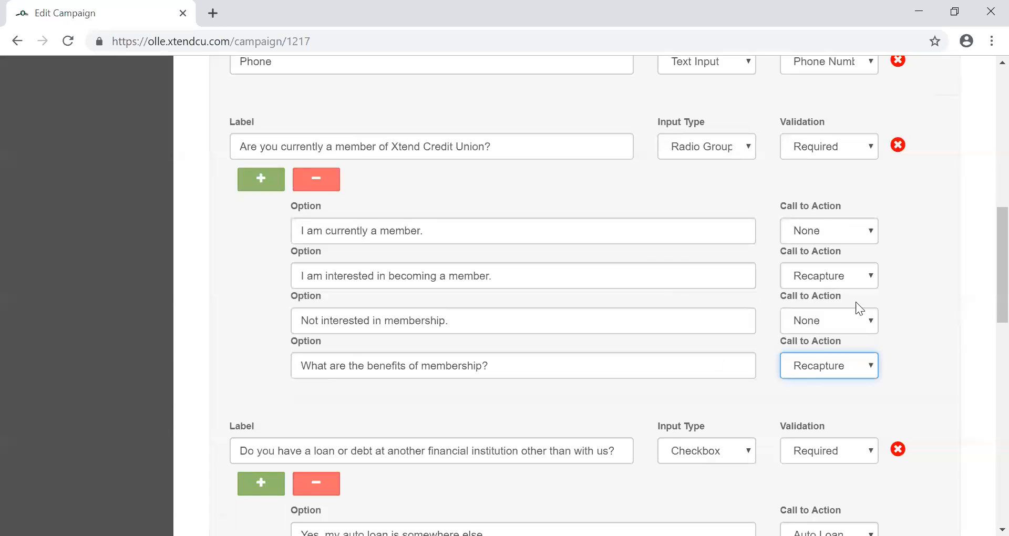
Review the loan questions with their options and calls to action, and save the campaign's data collection
{"action": "scroll", "coordinate": [855, 306], "scroll_direction": "down", "scroll_amount": 10}
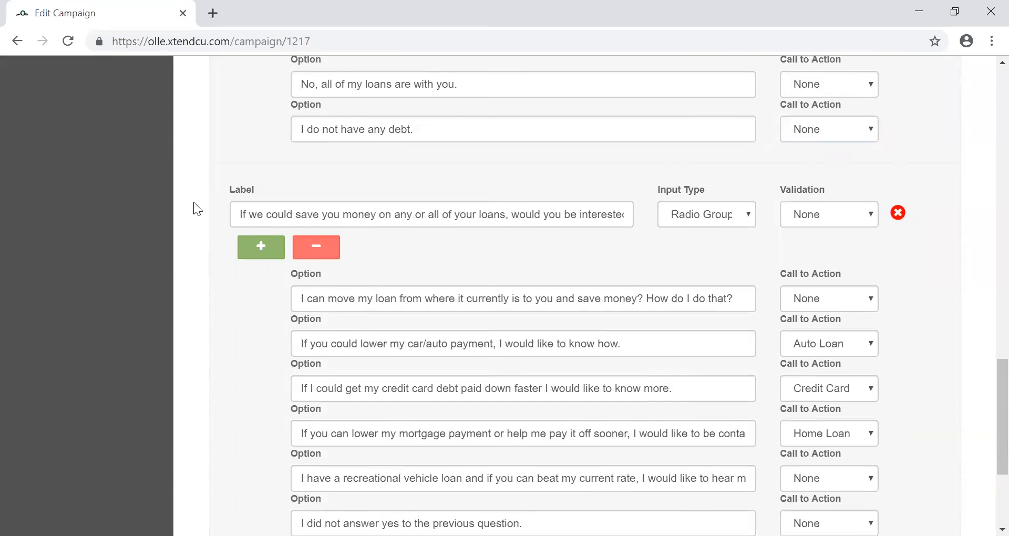
{"action": "scroll", "coordinate": [528, 338], "scroll_direction": "up", "scroll_amount": 8}
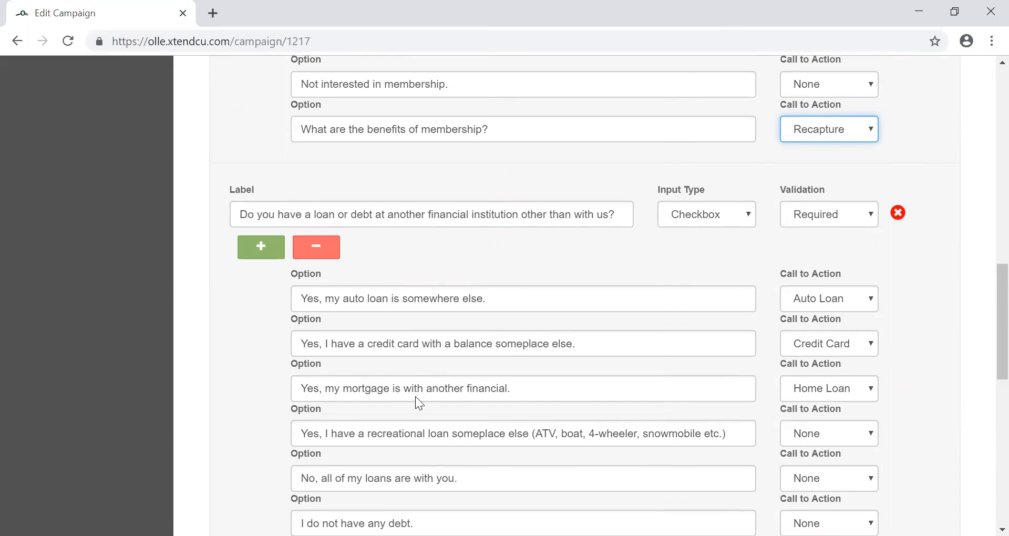
{"action": "scroll", "coordinate": [415, 396], "scroll_direction": "down", "scroll_amount": 7}
{"action": "scroll", "coordinate": [431, 408], "scroll_direction": "down", "scroll_amount": 4}
{"action": "scroll", "coordinate": [442, 411], "scroll_direction": "up", "scroll_amount": 20}
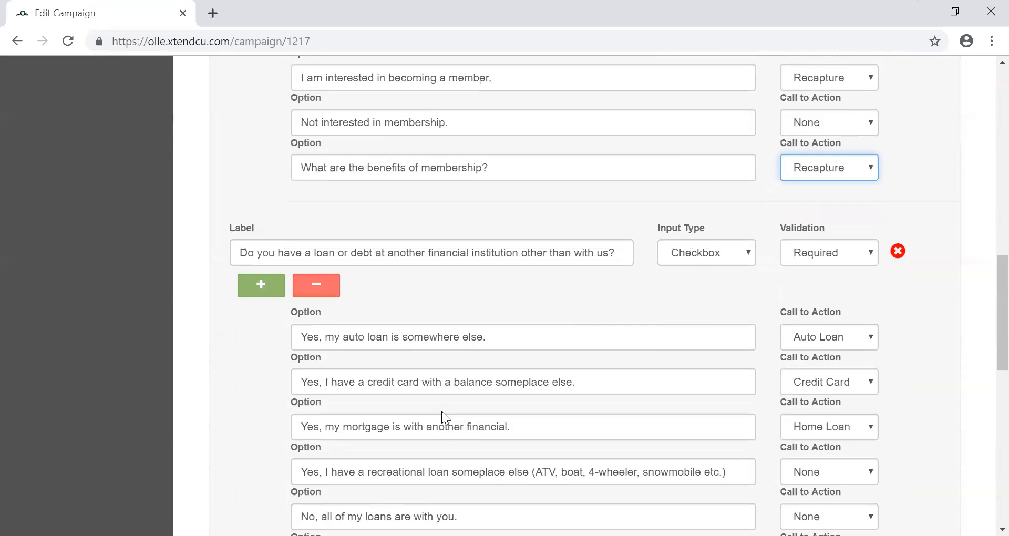
{"action": "left_click", "coordinate": [981, 137]}
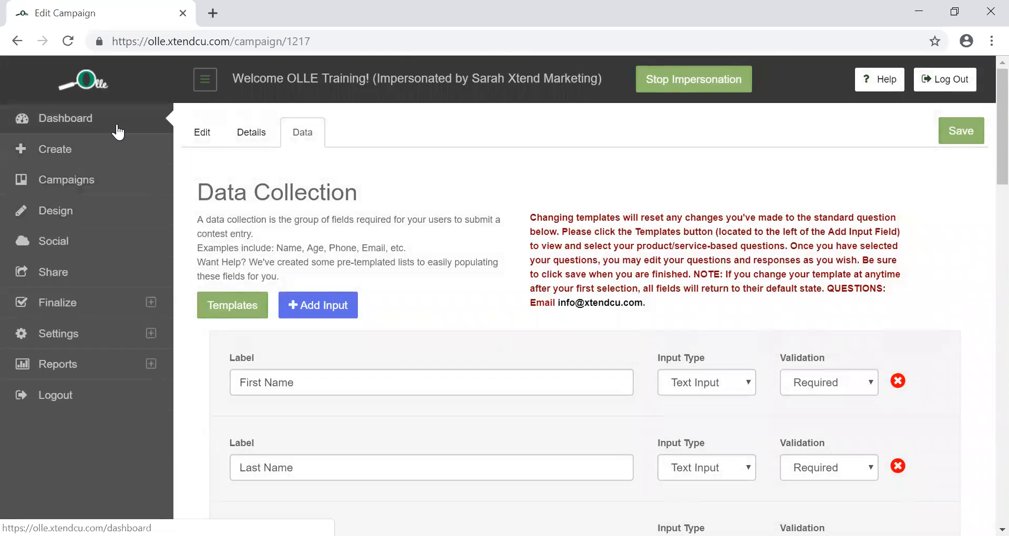
Open the campaign analytics dashboard and look at the campaigns available for filtering
{"action": "left_click", "coordinate": [91, 131]}
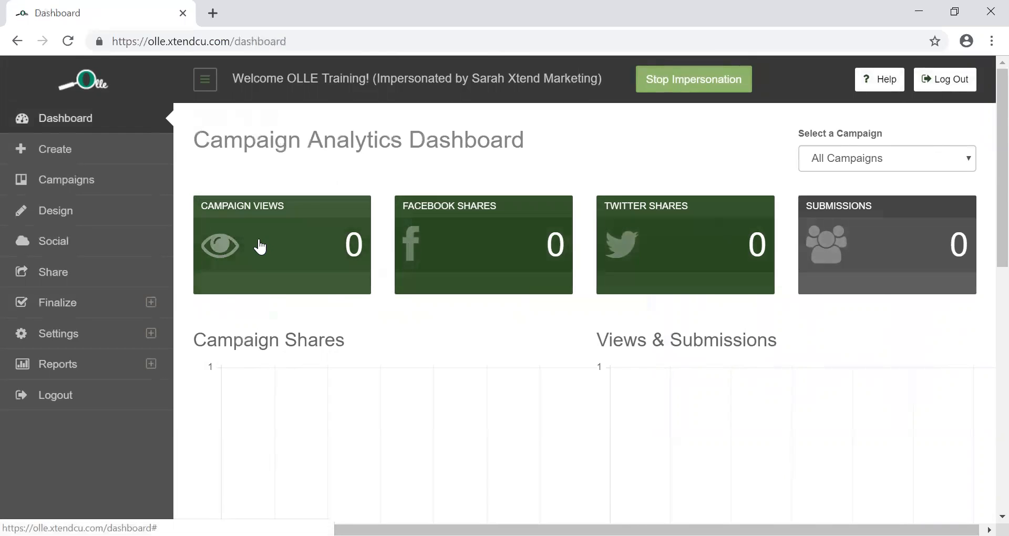
{"action": "left_click", "coordinate": [903, 160]}
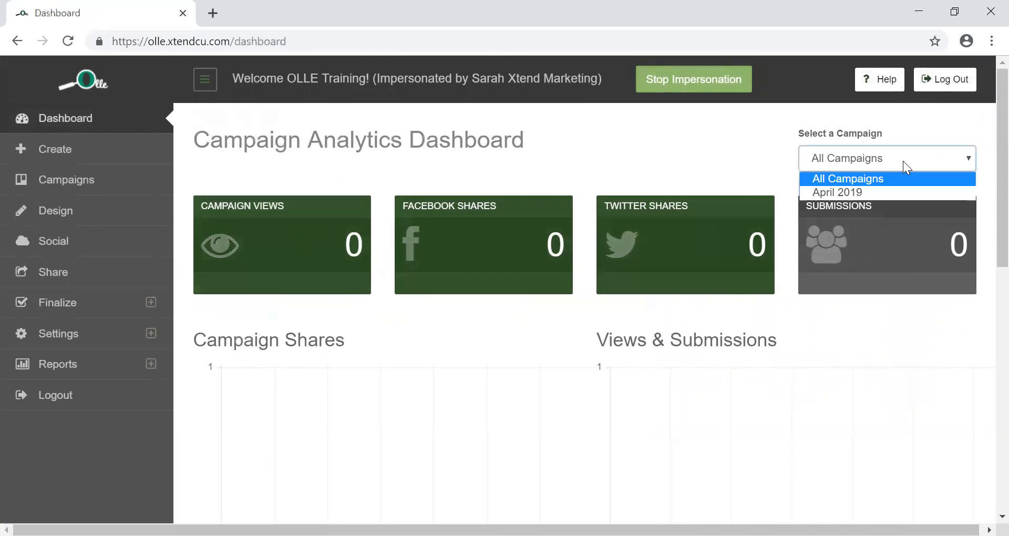
{"action": "left_click", "coordinate": [770, 169]}
{"action": "left_click", "coordinate": [837, 163]}
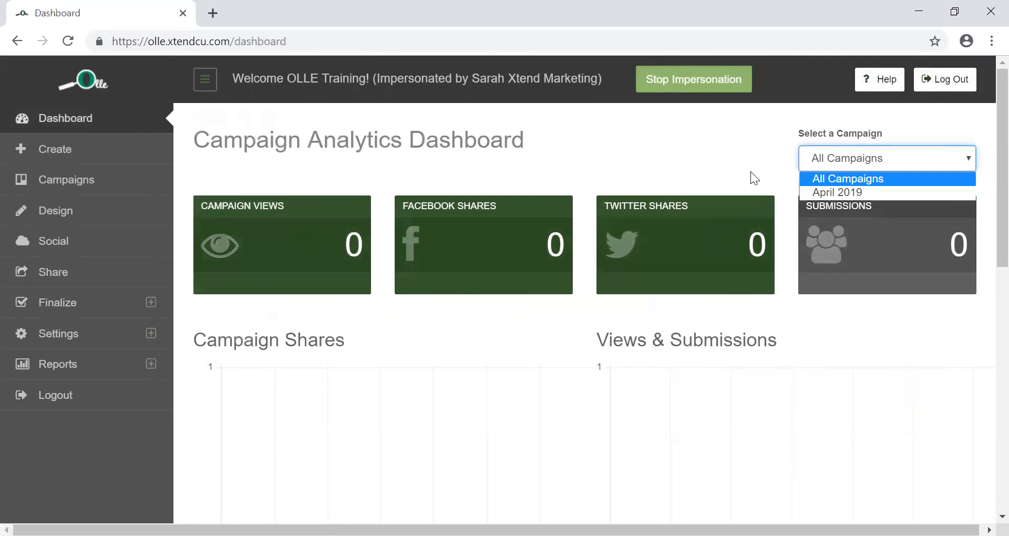
{"action": "left_click", "coordinate": [736, 168]}
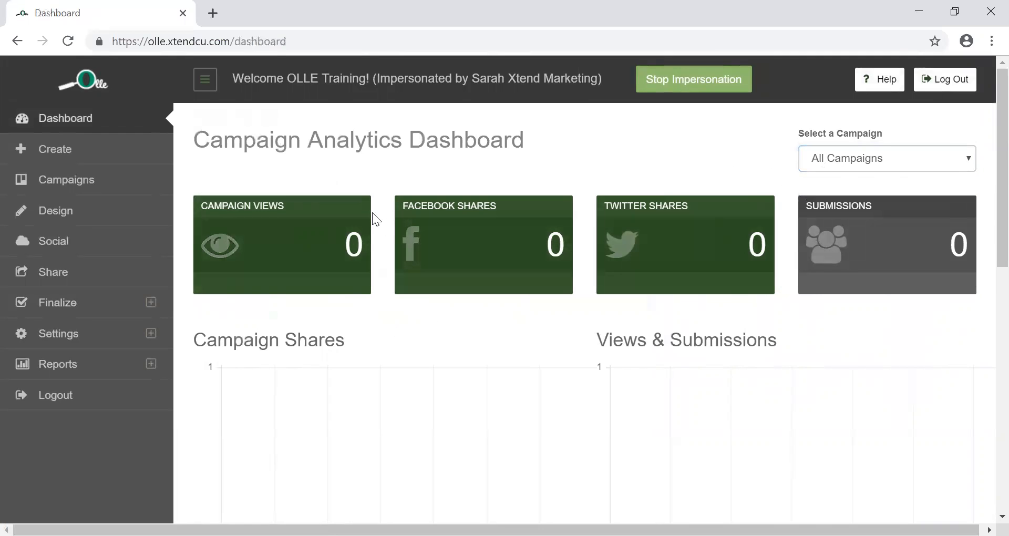
Open the list of campaigns and examine the April 2019 sweepstakes card, including its statistics, dates and available actions
{"action": "left_click", "coordinate": [153, 184]}
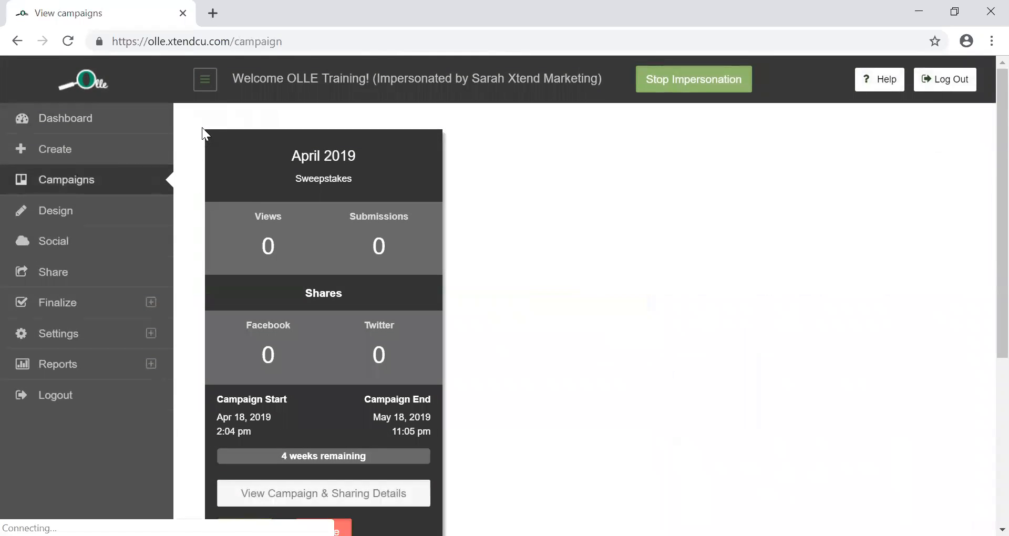
{"action": "scroll", "coordinate": [431, 423], "scroll_direction": "down", "scroll_amount": 3}
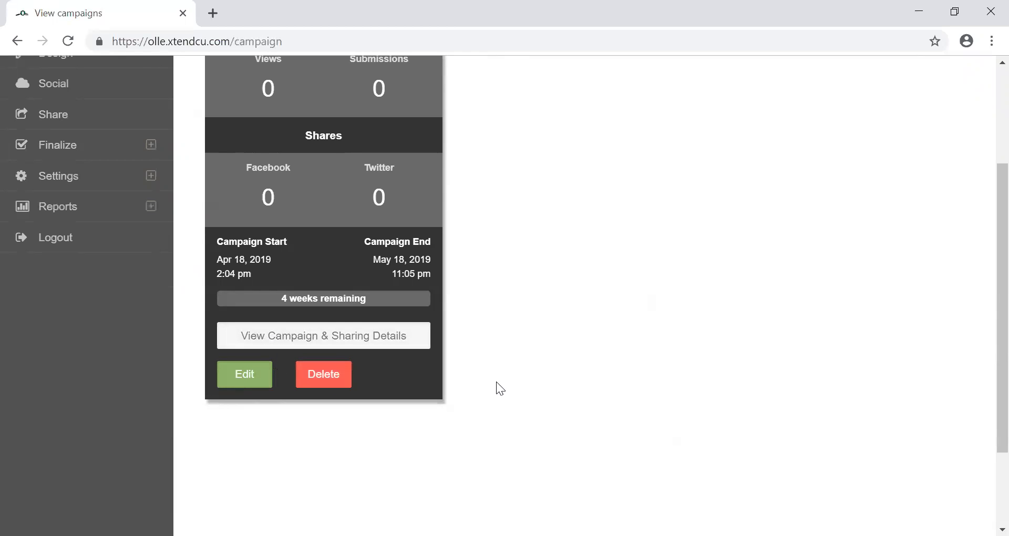
{"action": "scroll", "coordinate": [512, 382], "scroll_direction": "up", "scroll_amount": 3}
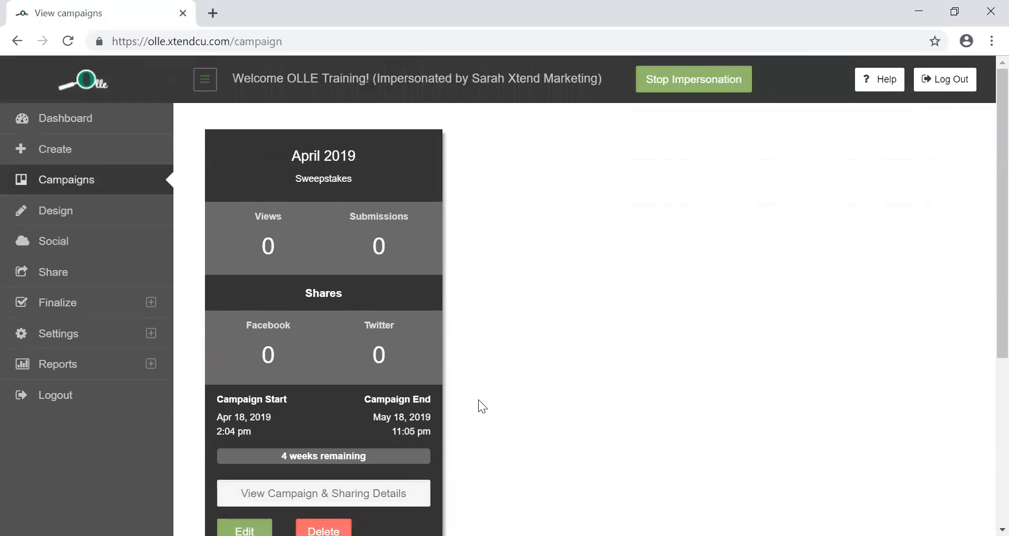